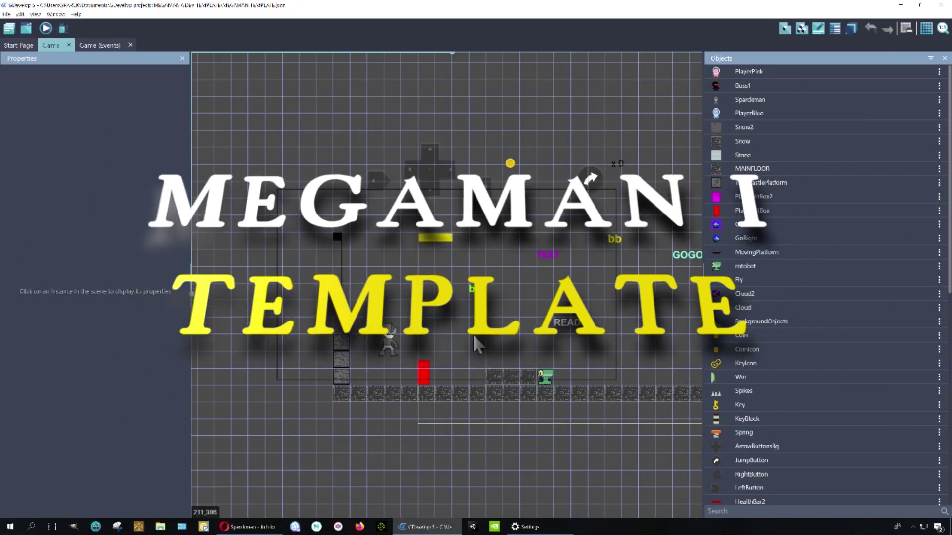
Nudge the scene view and start a preview of the Megaman template game
{"action": "middle_click_drag", "start_coordinate": [470, 334], "coordinate": [450, 303]}
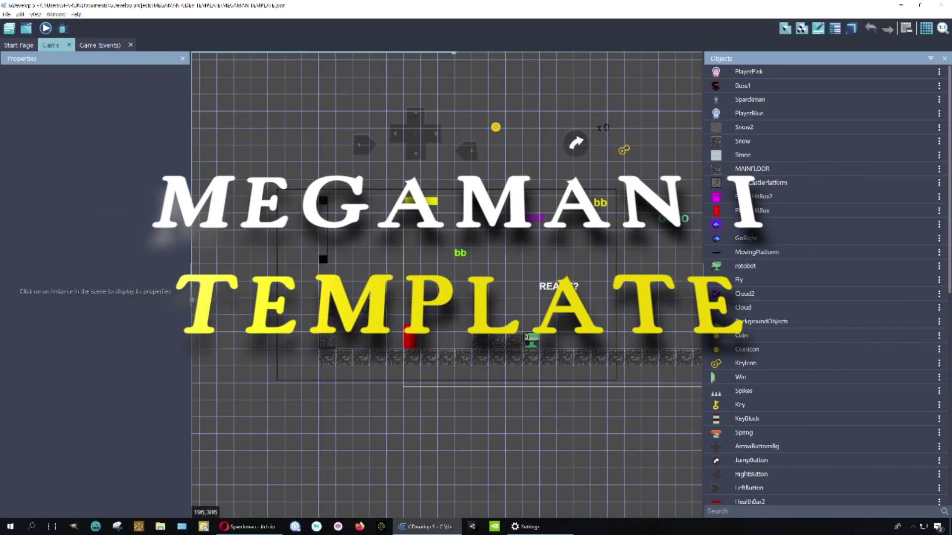
{"action": "left_click", "coordinate": [45, 28]}
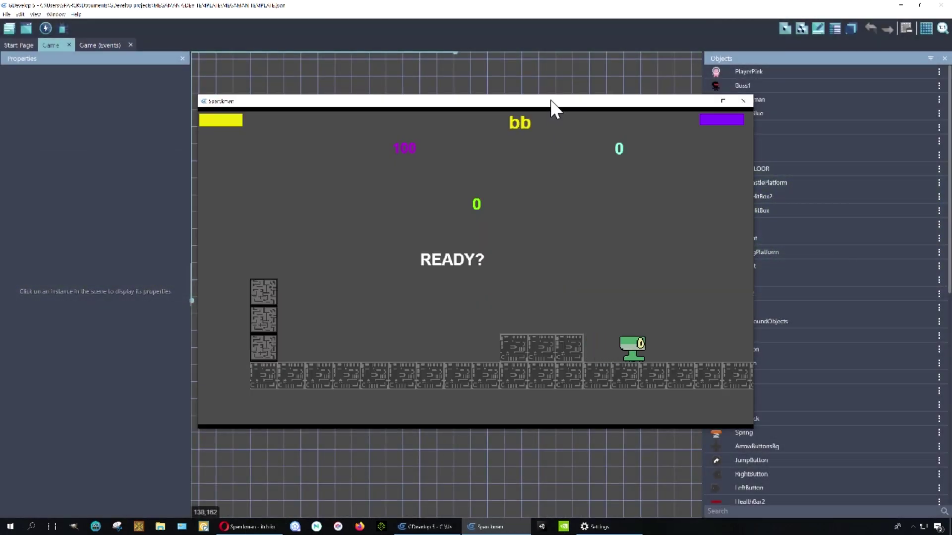
Reposition the preview window, then run right shooting enemies and jump onto the raised platform
{"action": "left_click_drag", "start_coordinate": [551, 101], "coordinate": [561, 87]}
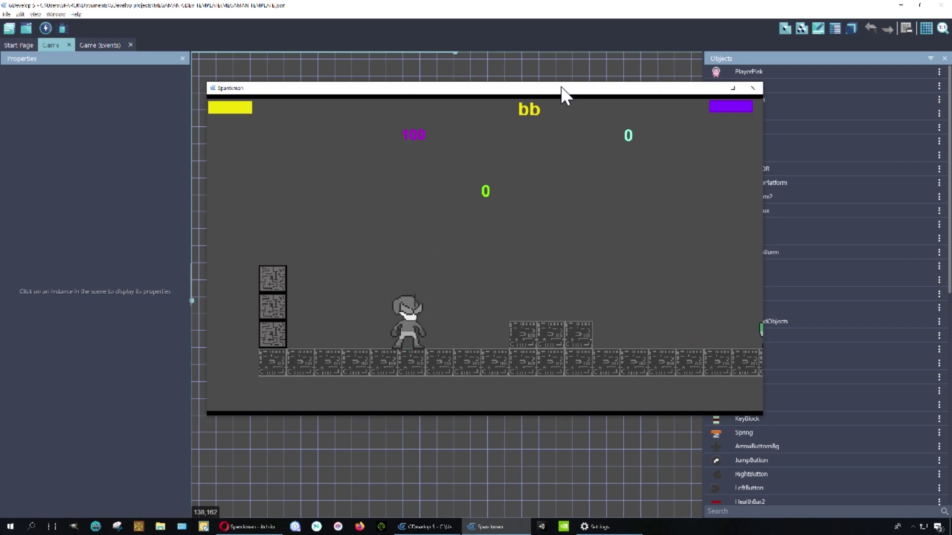
{"action": "key", "text": "Right"}
{"action": "key", "text": "space"}
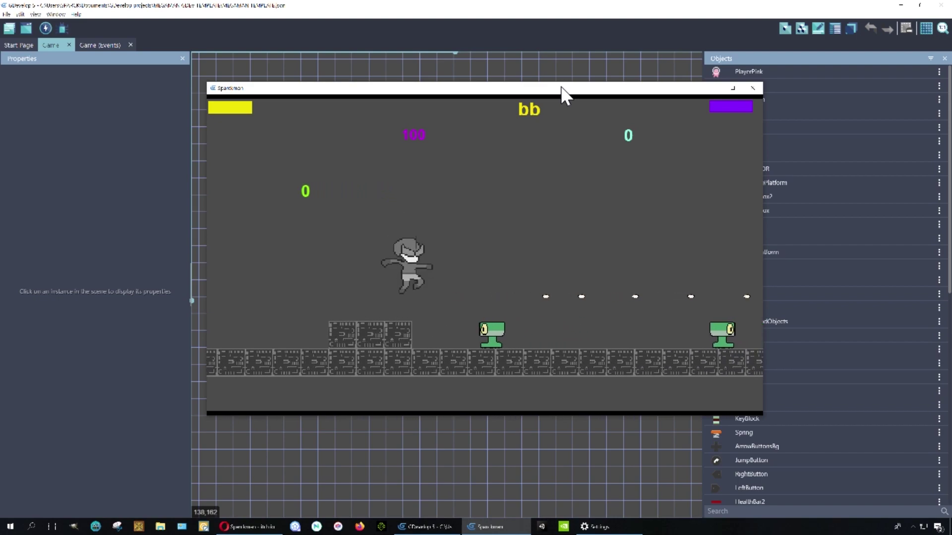
{"action": "key", "text": "Right"}
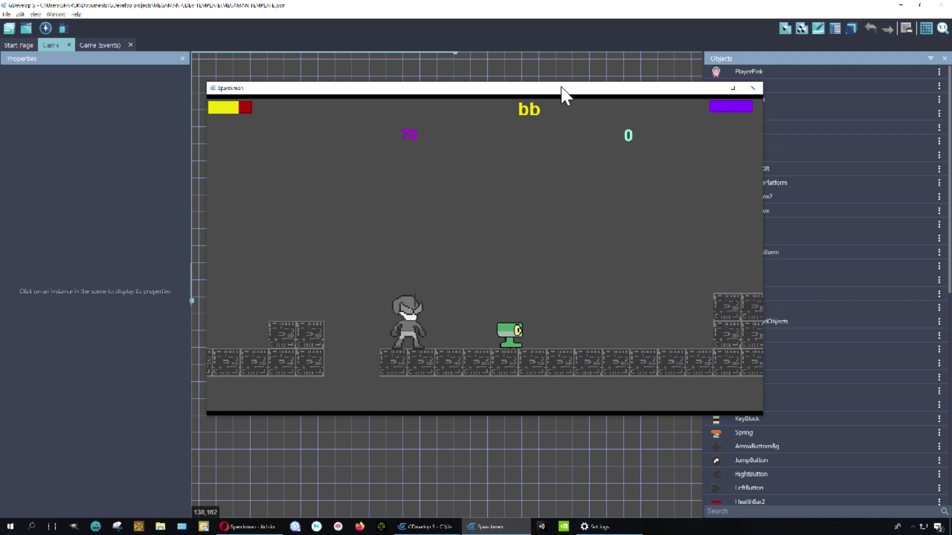
{"action": "key", "text": "Right"}
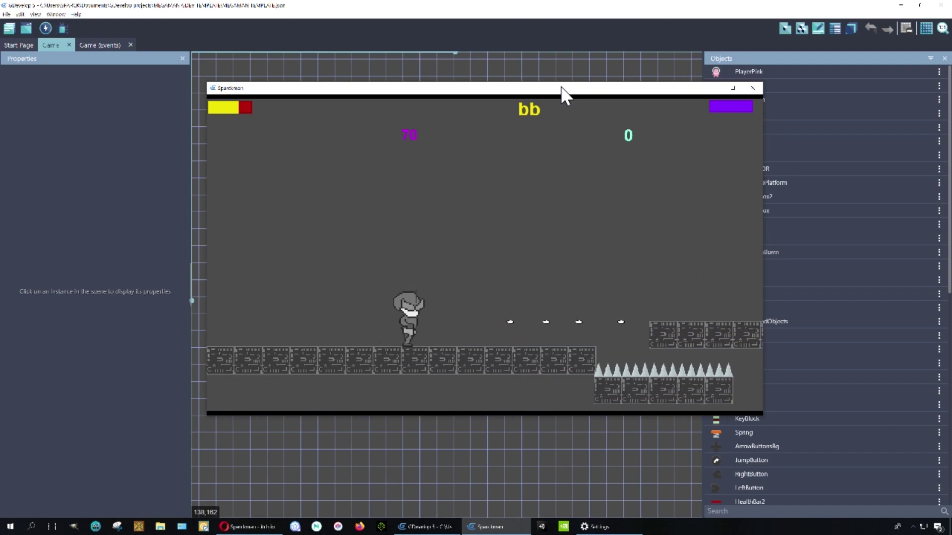
{"action": "key", "text": "Right"}
{"action": "key", "text": "space"}
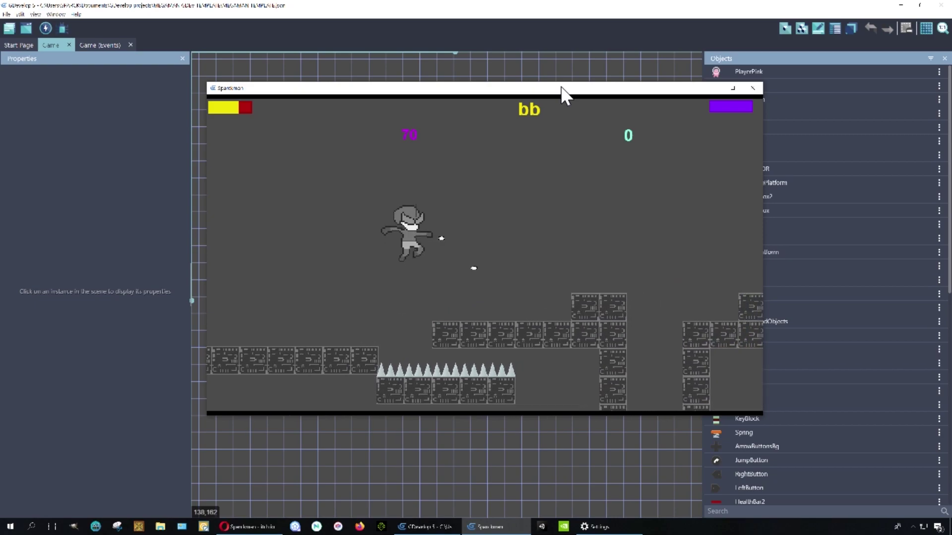
Jump right across the series of platforms ahead
{"action": "key", "text": "Right"}
{"action": "key", "text": "space"}
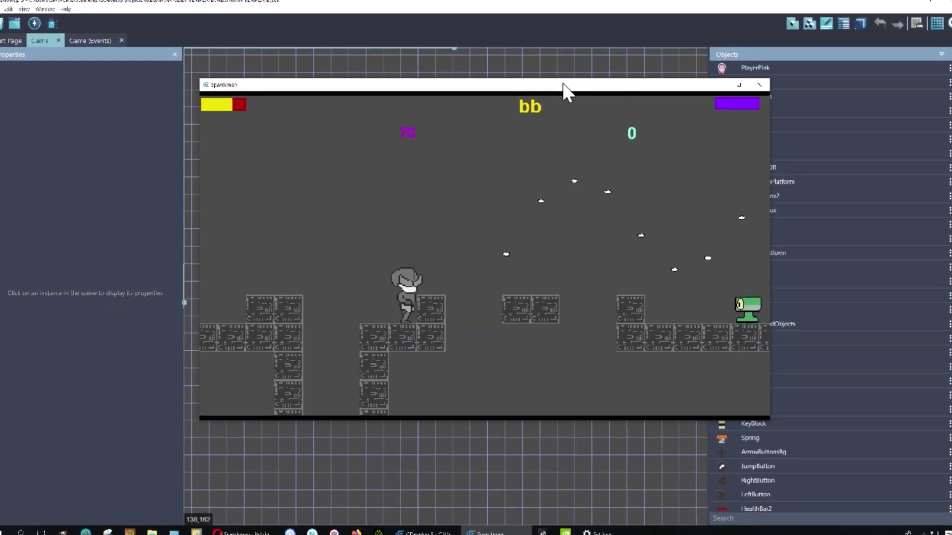
{"action": "key", "text": "Right"}
{"action": "key", "text": "space"}
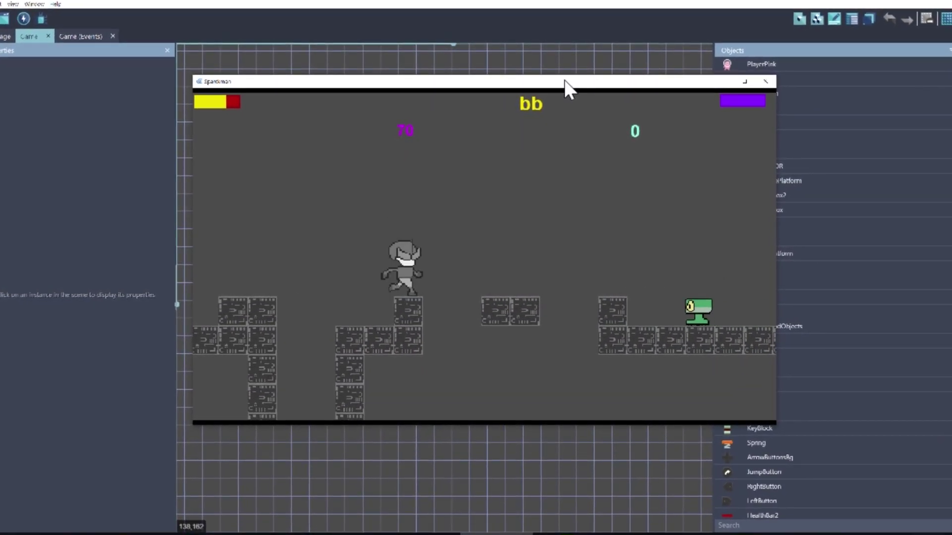
{"action": "key", "text": "space"}
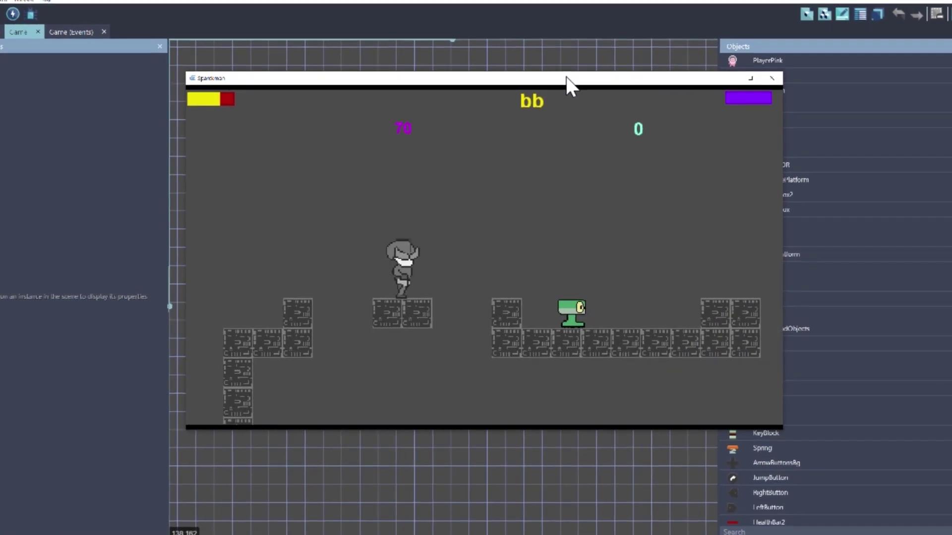
{"action": "key", "text": "Right"}
{"action": "key", "text": "space"}
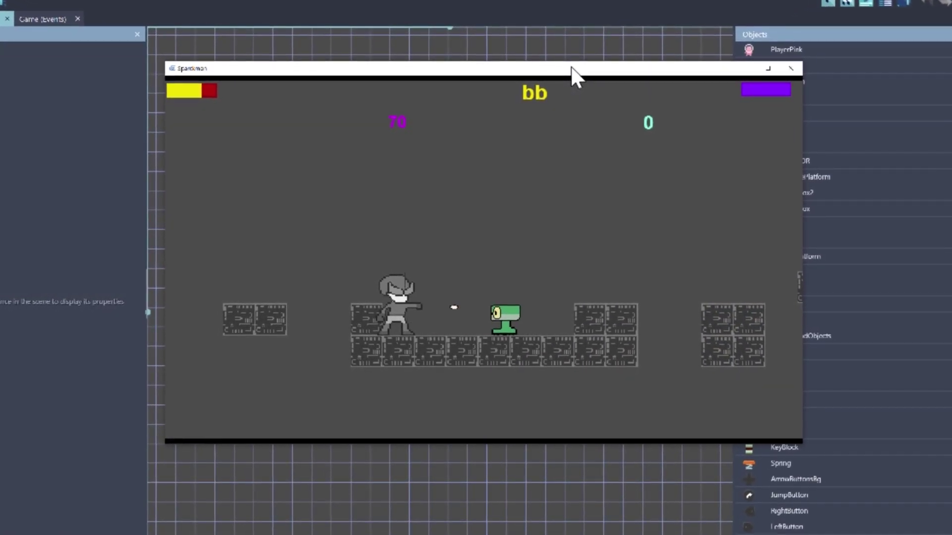
Get past the turrets and hop up the ledges until the player's health runs out
{"action": "key", "text": "Right"}
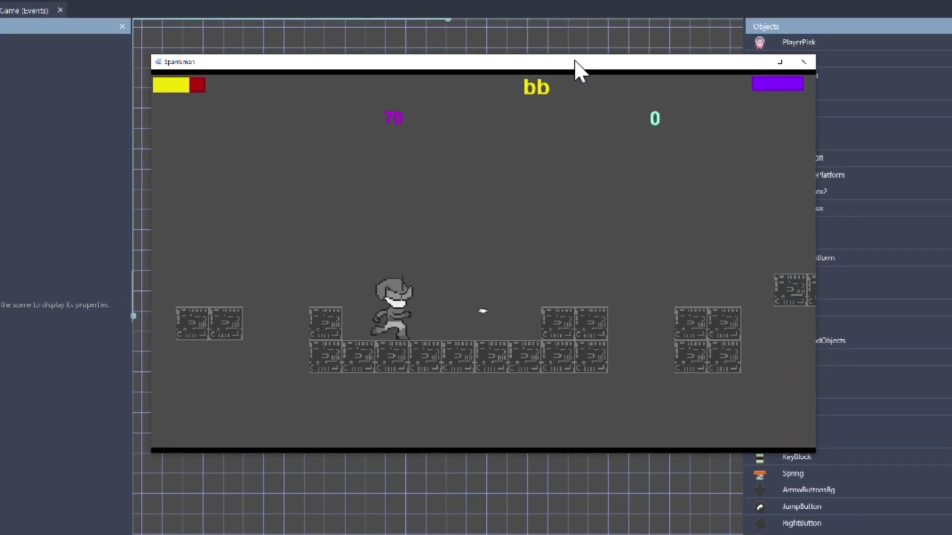
{"action": "key", "text": "space"}
{"action": "key", "text": "space"}
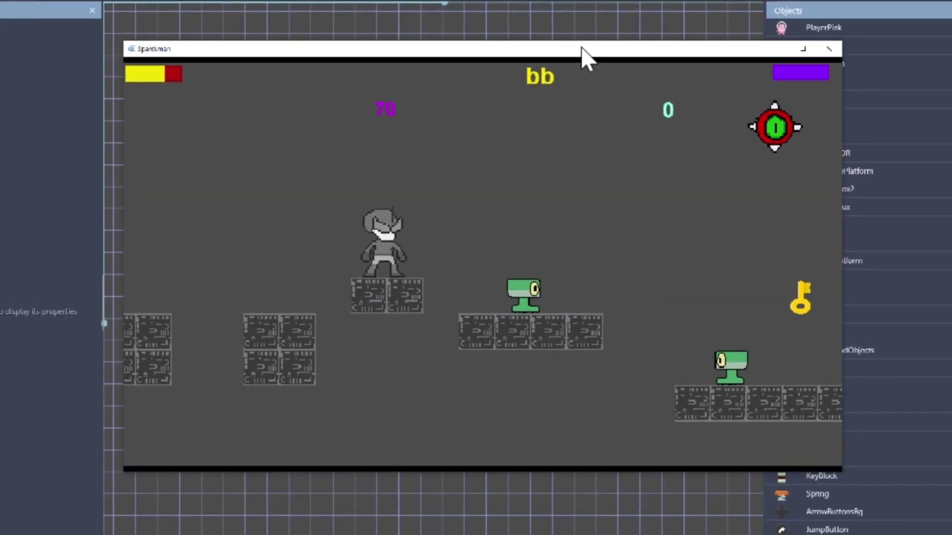
{"action": "key", "text": "space"}
{"action": "key", "text": "space"}
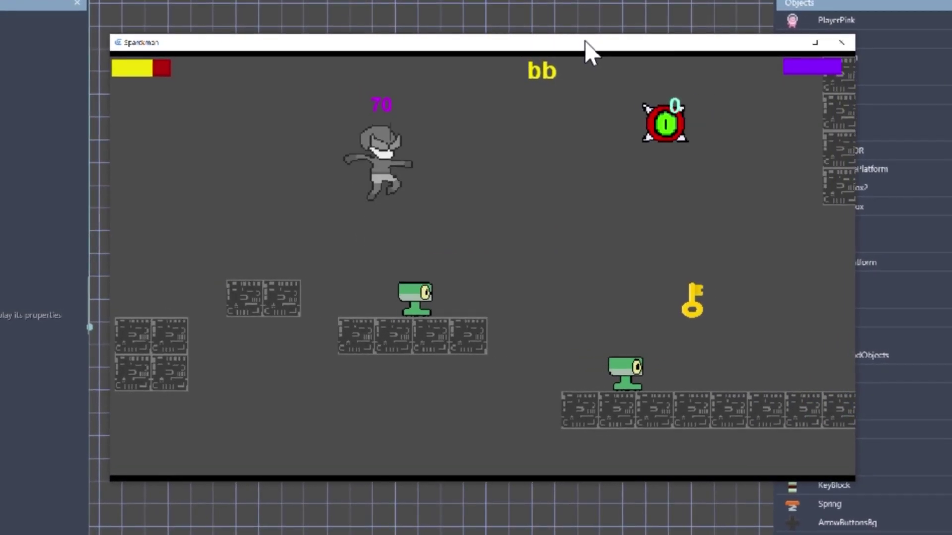
{"action": "key", "text": "space"}
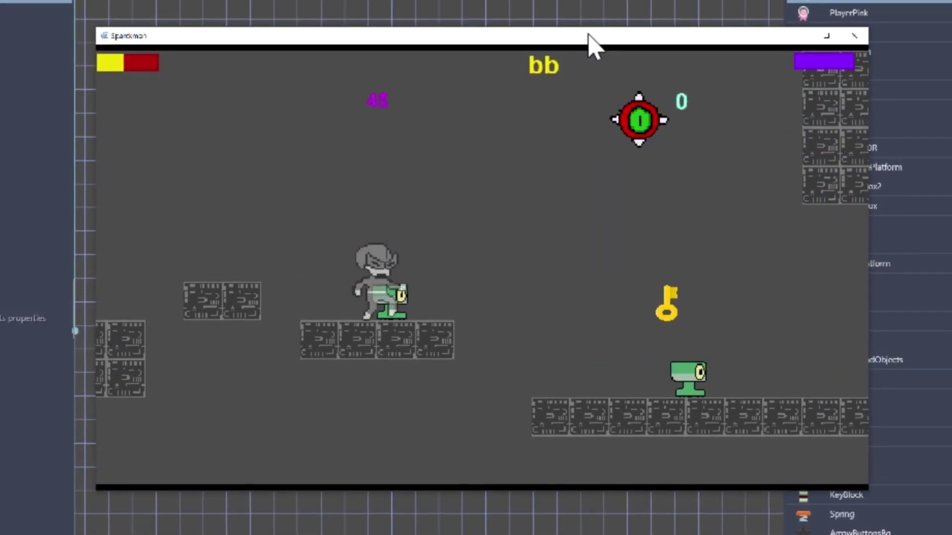
{"action": "key", "text": "space"}
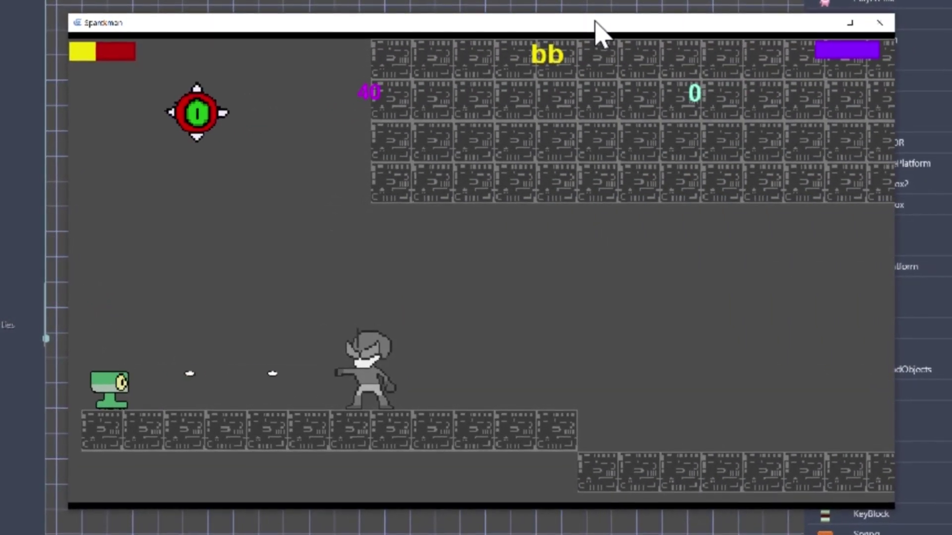
{"action": "key", "text": "Left"}
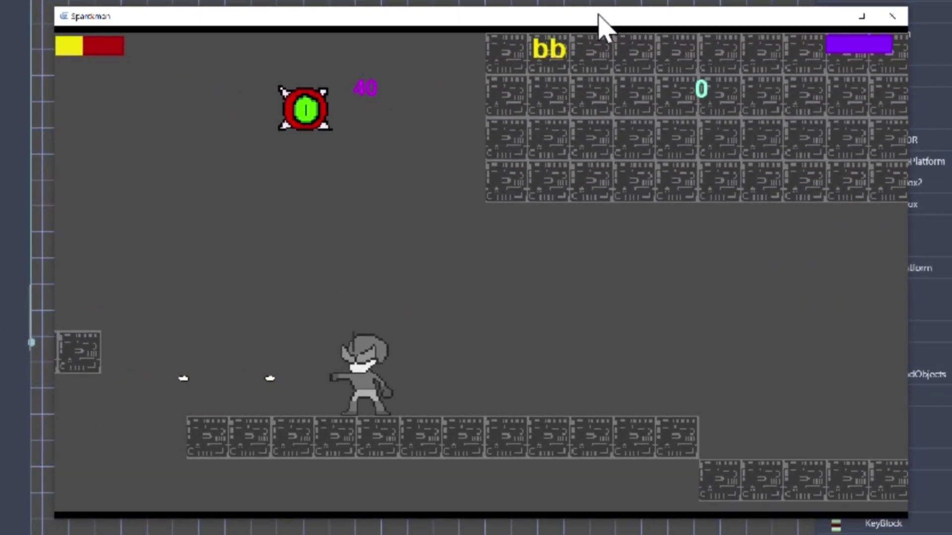
{"action": "key", "text": "space"}
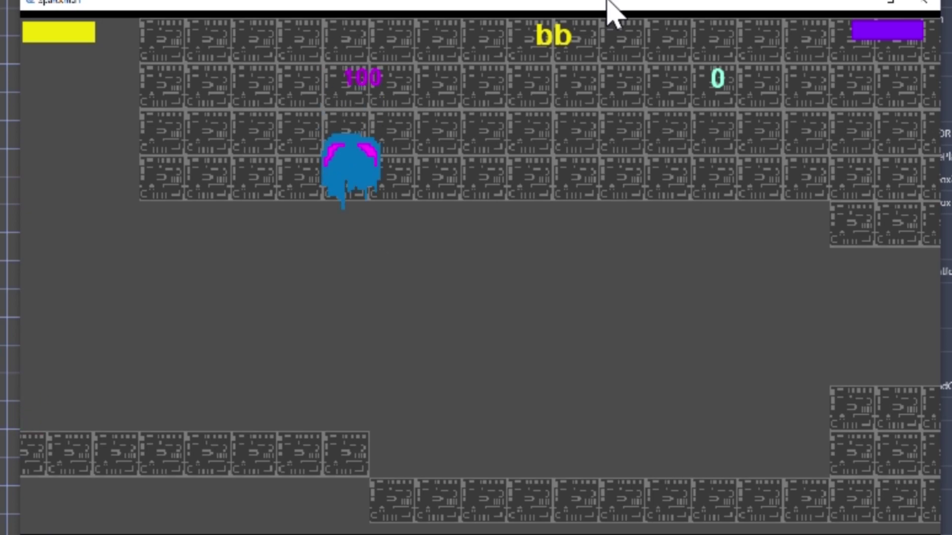
Walk the respawned player into the boss room, then jump, dodge and shoot the ninja boss
{"action": "key", "text": "Left"}
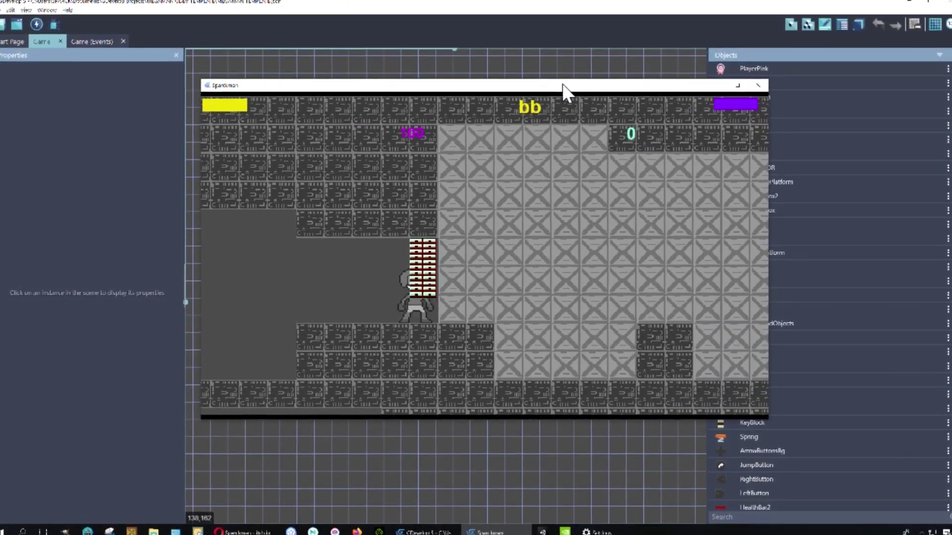
{"action": "key", "text": "Left"}
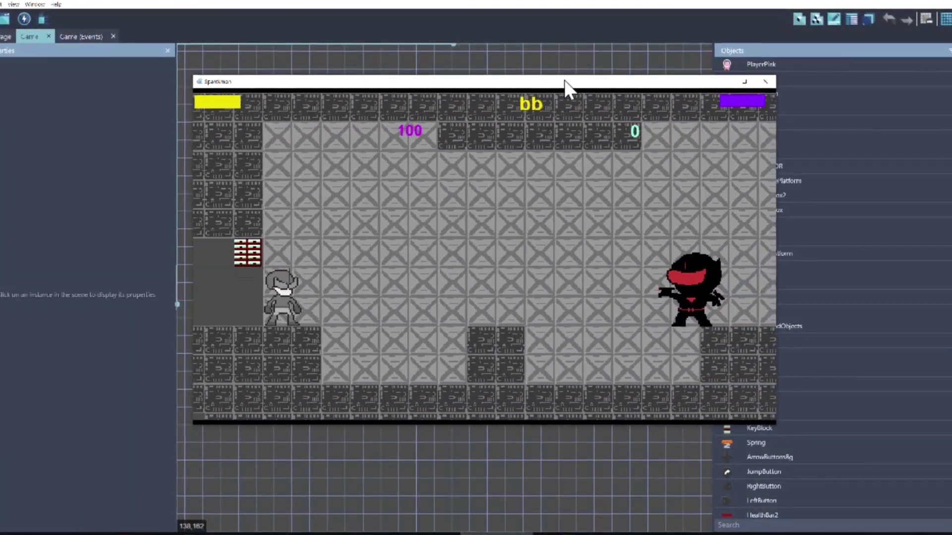
{"action": "key", "text": "space"}
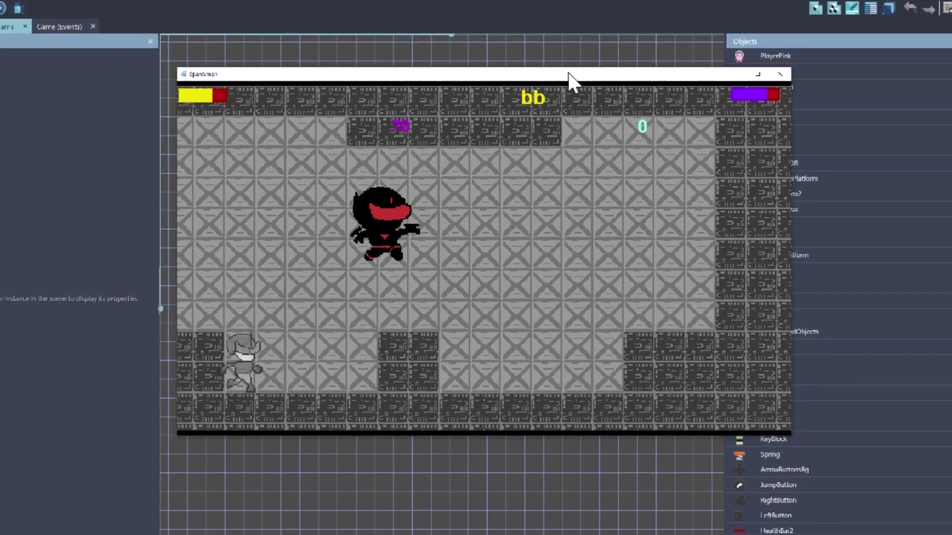
{"action": "key", "text": "Right"}
{"action": "key", "text": "space"}
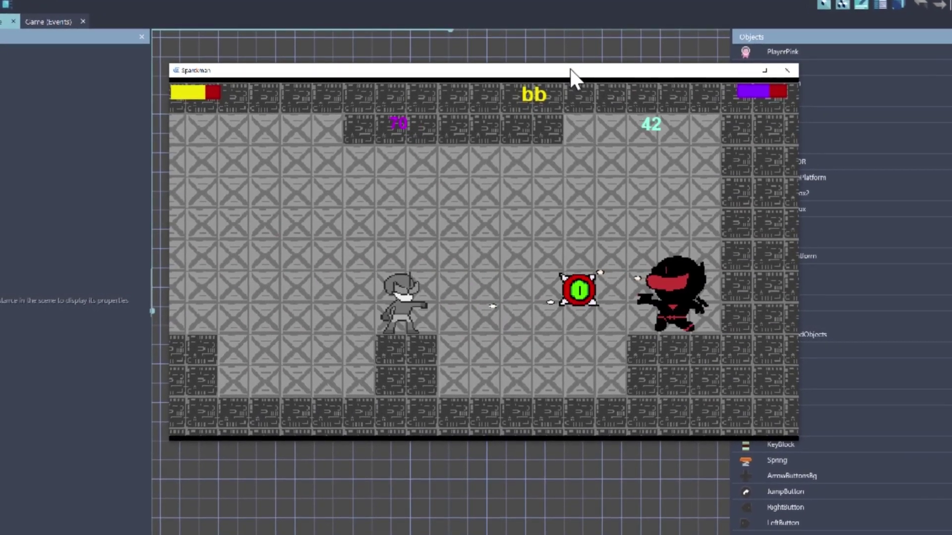
{"action": "key", "text": "Up"}
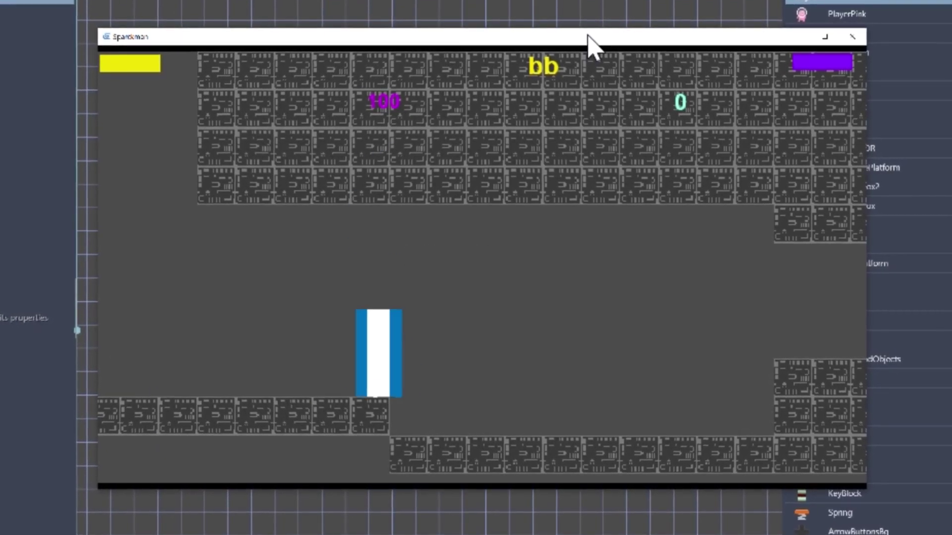
Run right into the boss room and dodge the leaping boss via the lower gap
{"action": "key", "text": "Right"}
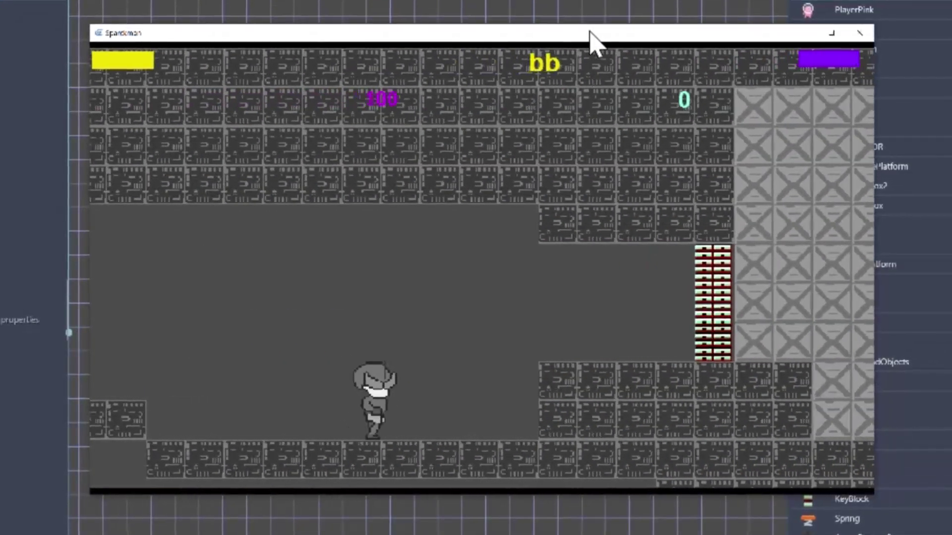
{"action": "key", "text": "Right"}
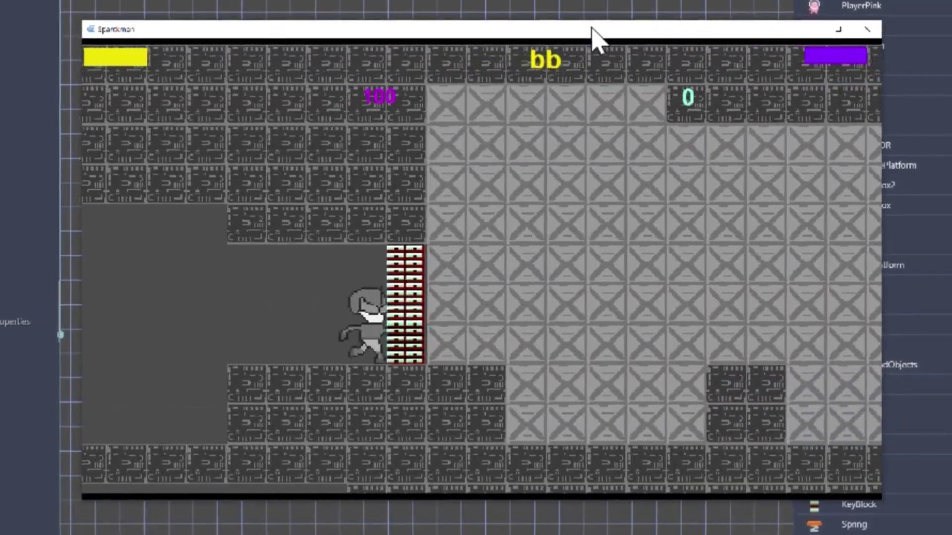
{"action": "key", "text": "Right"}
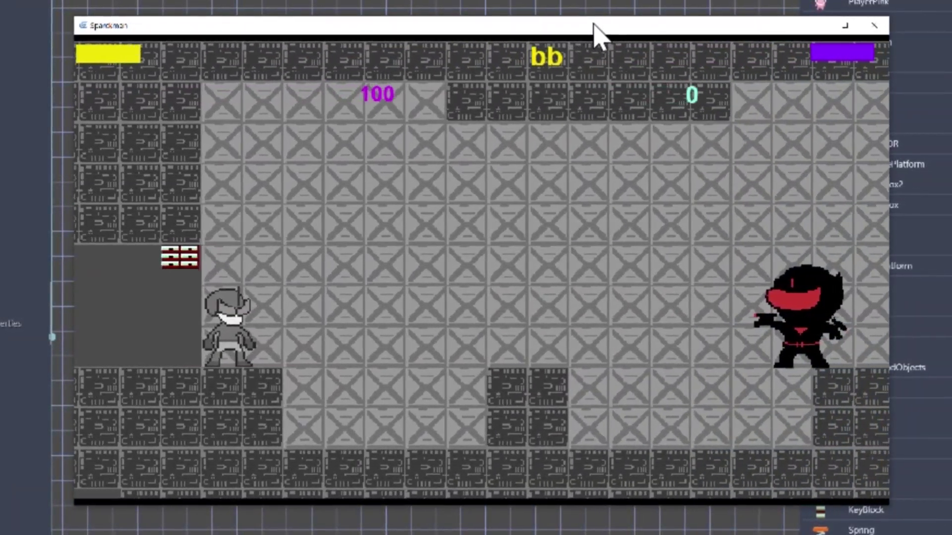
{"action": "key", "text": "Right"}
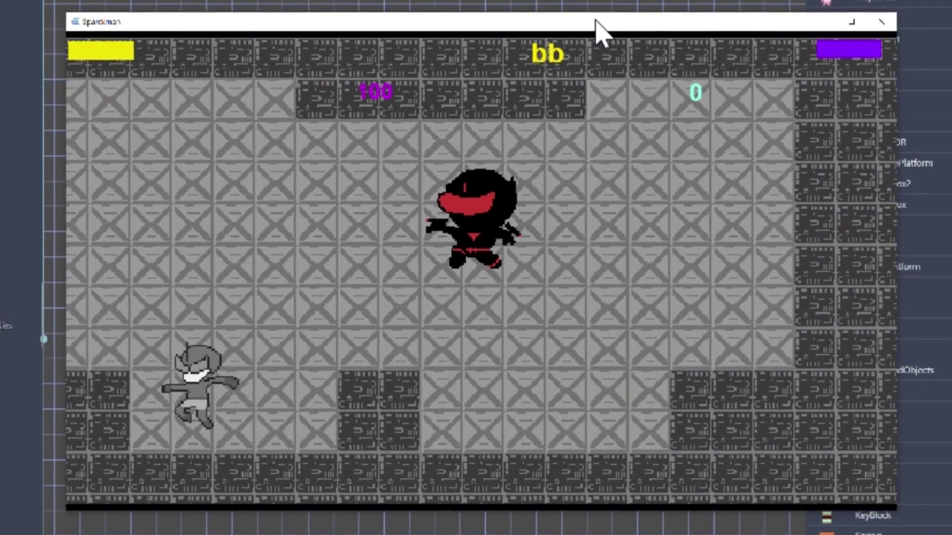
{"action": "key", "text": "Left"}
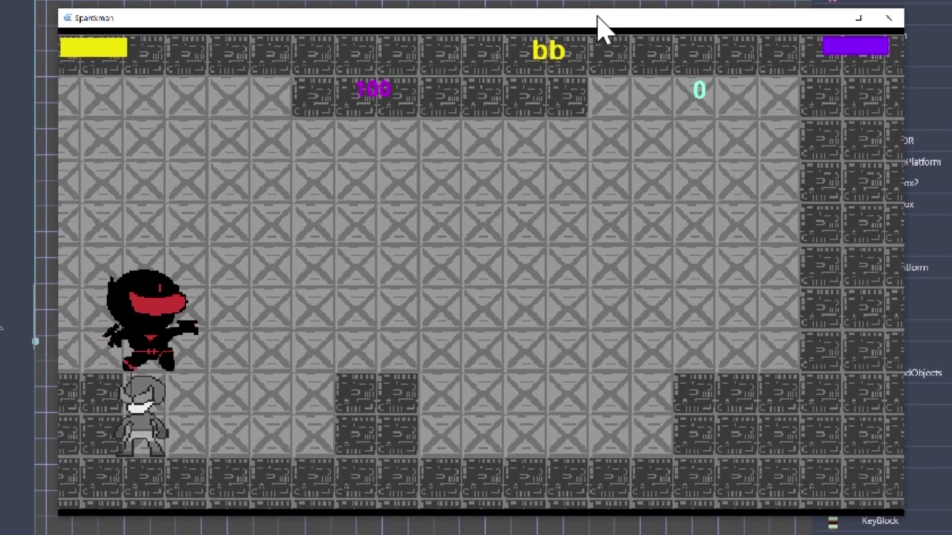
{"action": "key", "text": "Right"}
Attack the boss from the middle platform, retreat through the gap, and keep firing
{"action": "key", "text": "Up"}
{"action": "key", "text": "Up"}
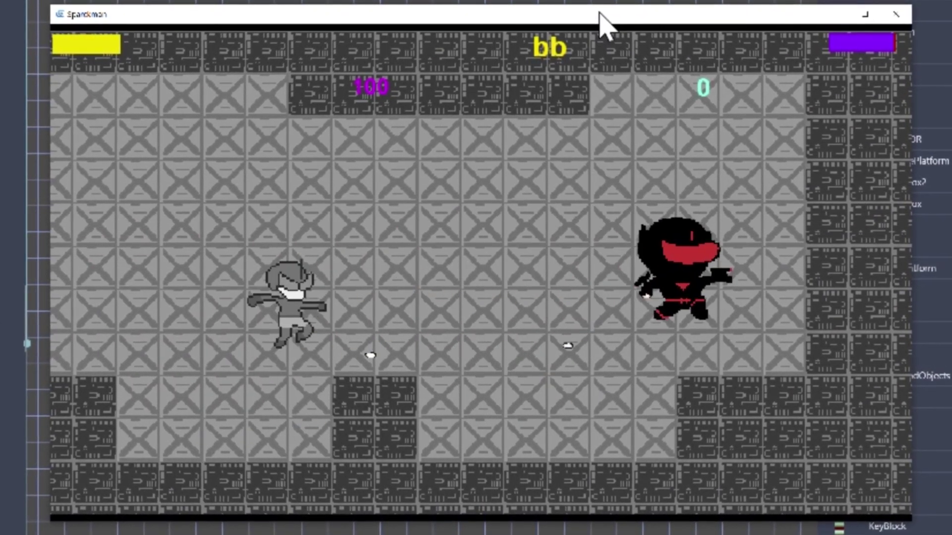
{"action": "key", "text": "Right"}
{"action": "key", "text": "Up"}
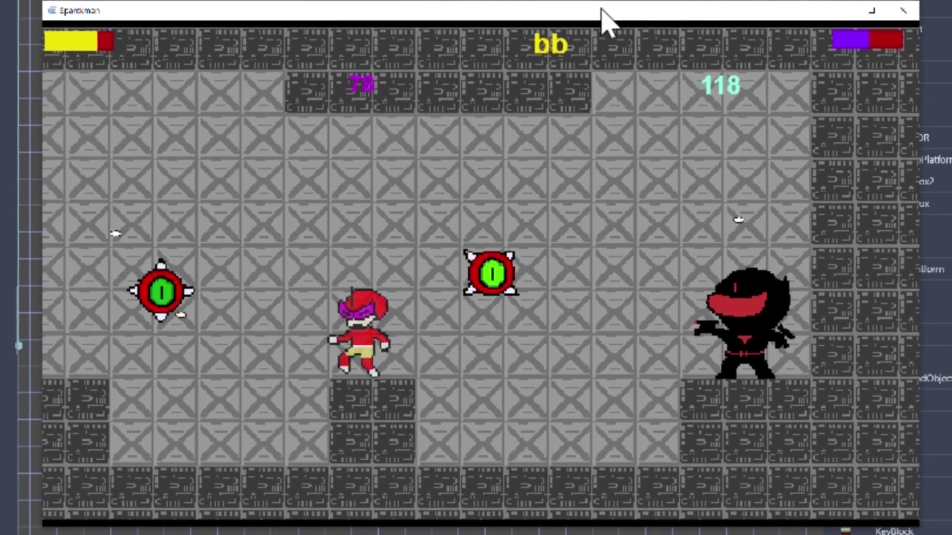
{"action": "key", "text": "Up"}
{"action": "key", "text": "Left"}
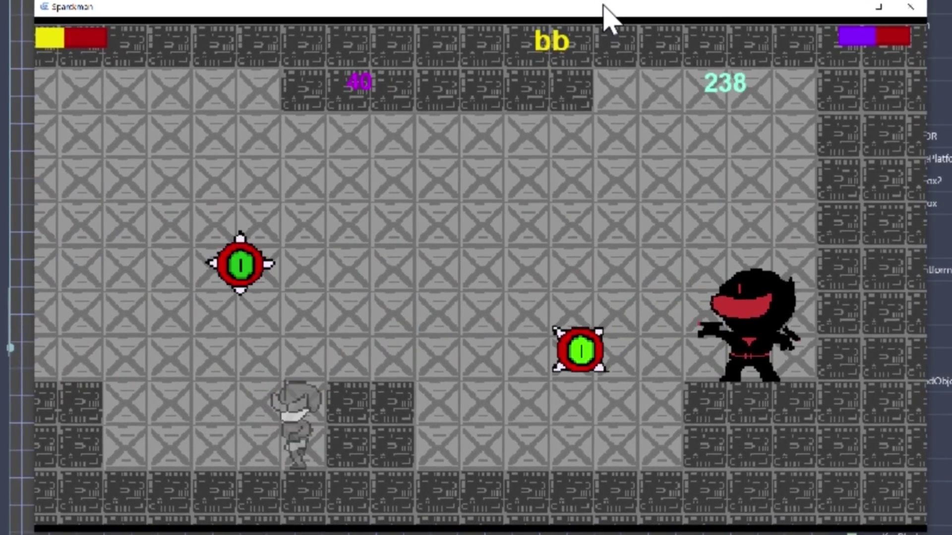
{"action": "key", "text": "Up"}
{"action": "key", "text": "Up"}
{"action": "key", "text": "Left"}
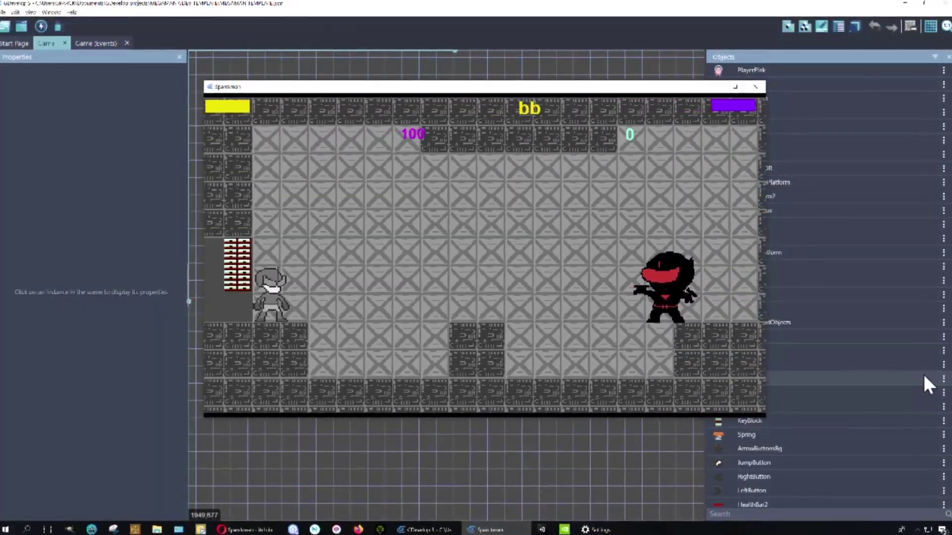
{"action": "key", "text": "space"}
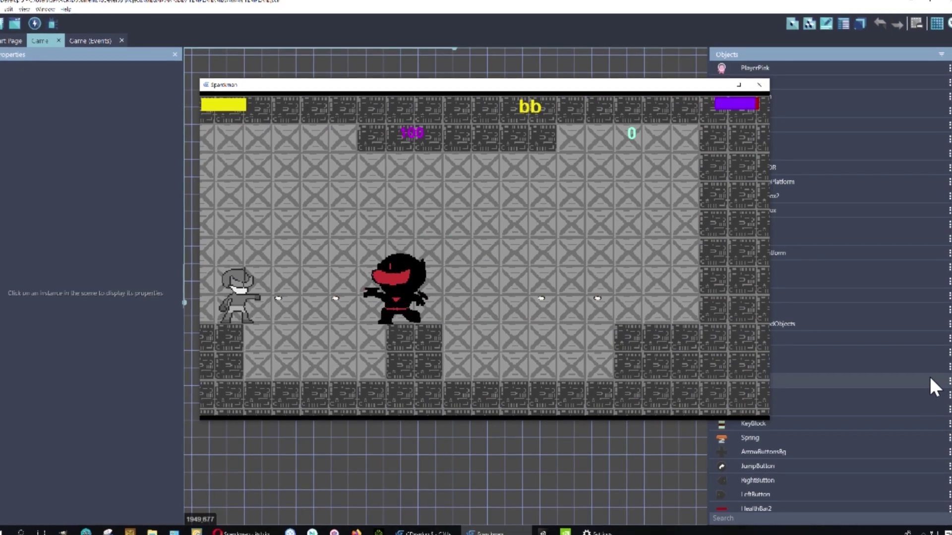
{"action": "key", "text": "space"}
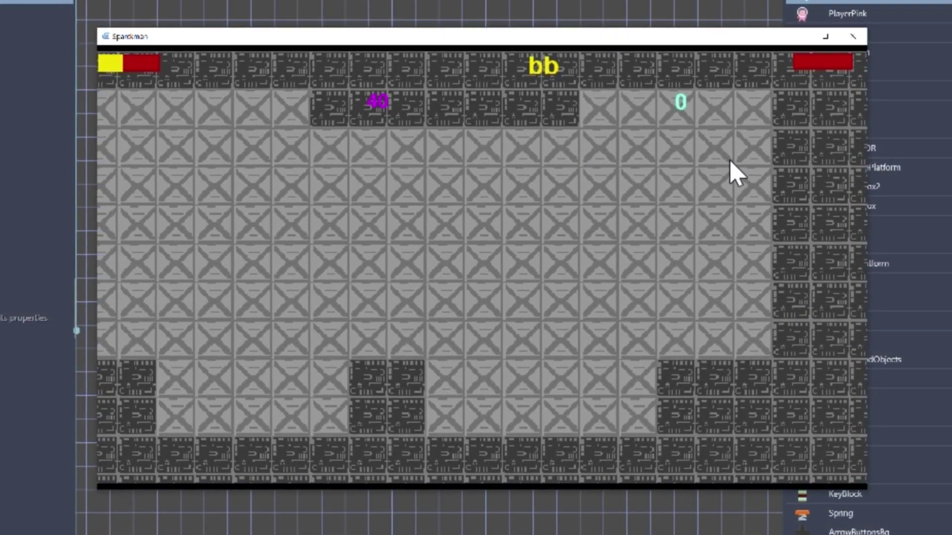
Close the preview, then select and deselect the rotobot enemy in the scene editor
{"action": "left_click", "coordinate": [860, 35]}
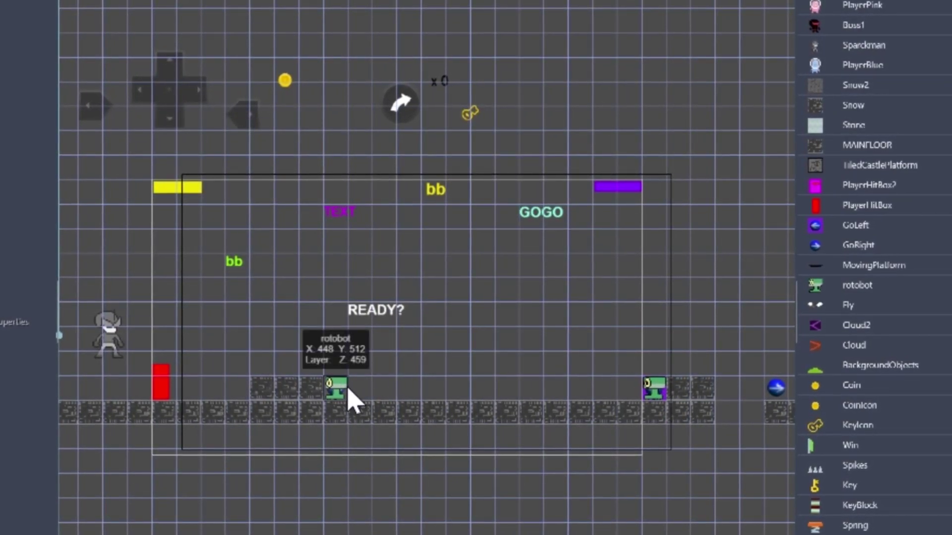
{"action": "left_click", "coordinate": [334, 391]}
{"action": "left_click", "coordinate": [438, 369]}
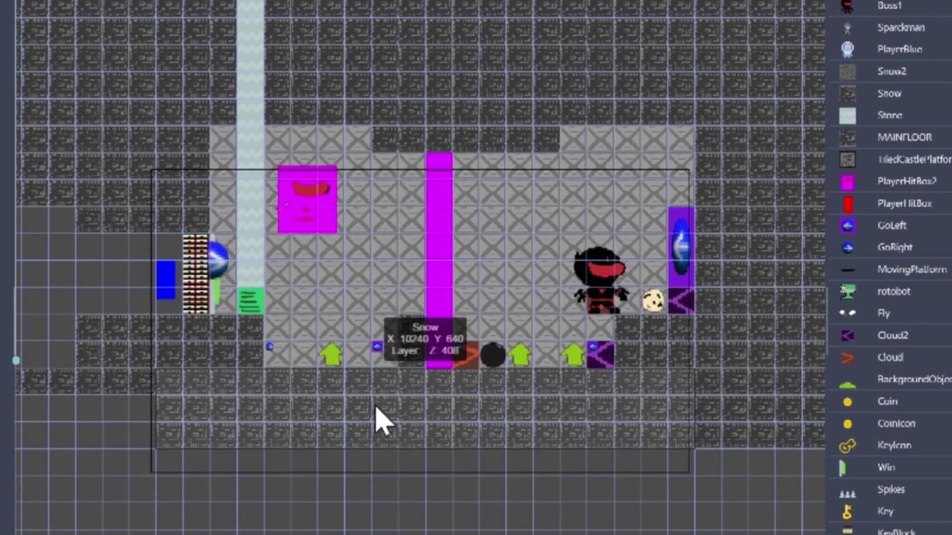
{"action": "scroll", "coordinate": [173, 446], "scroll_direction": "left", "scroll_amount": 10}
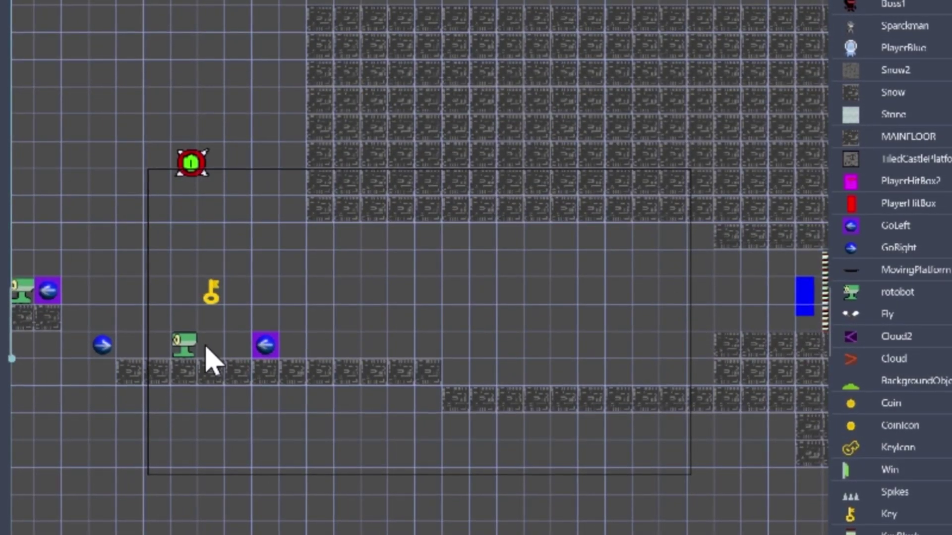
{"action": "scroll", "coordinate": [447, 515], "scroll_direction": "right", "scroll_amount": 2}
{"action": "scroll", "coordinate": [304, 506], "scroll_direction": "right", "scroll_amount": 8}
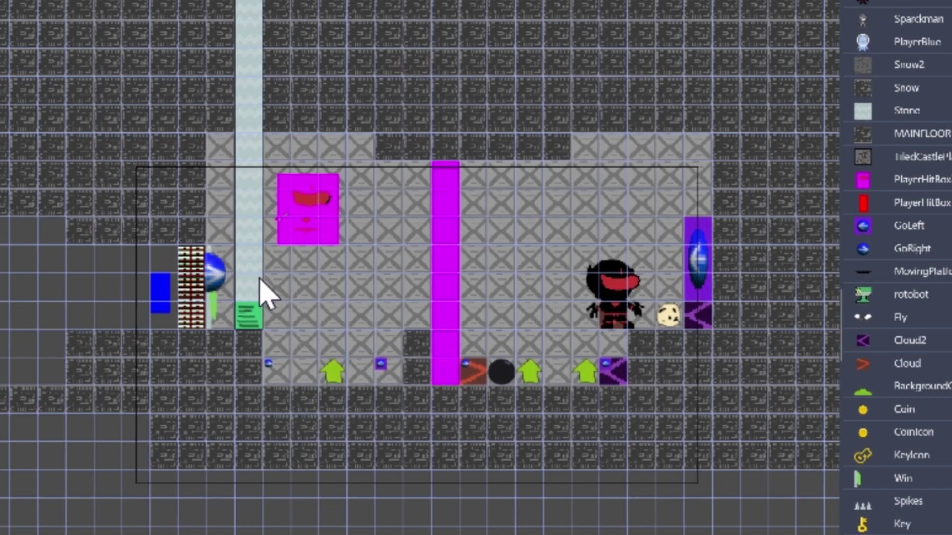
{"action": "scroll", "coordinate": [286, 320], "scroll_direction": "up", "scroll_amount": 2}
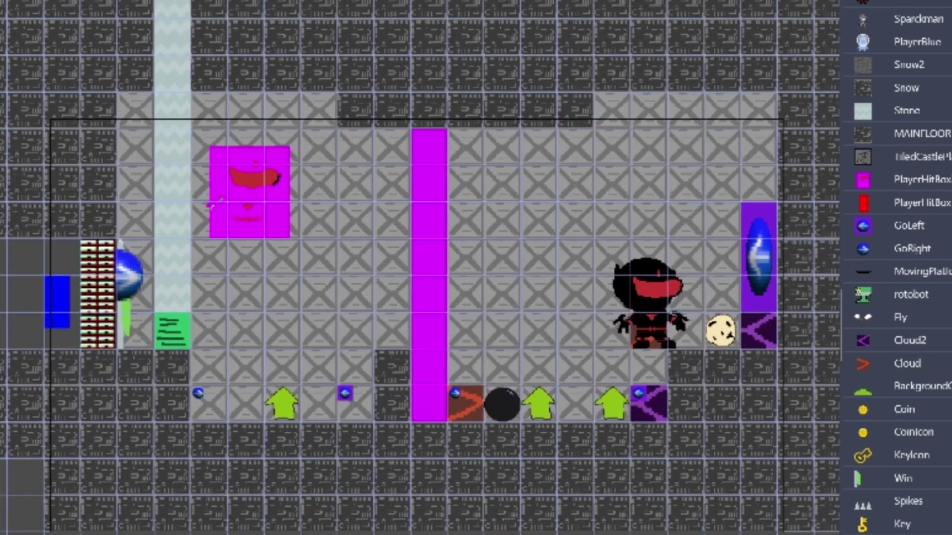
{"action": "middle_click_drag", "start_coordinate": [572, 424], "coordinate": [478, 456]}
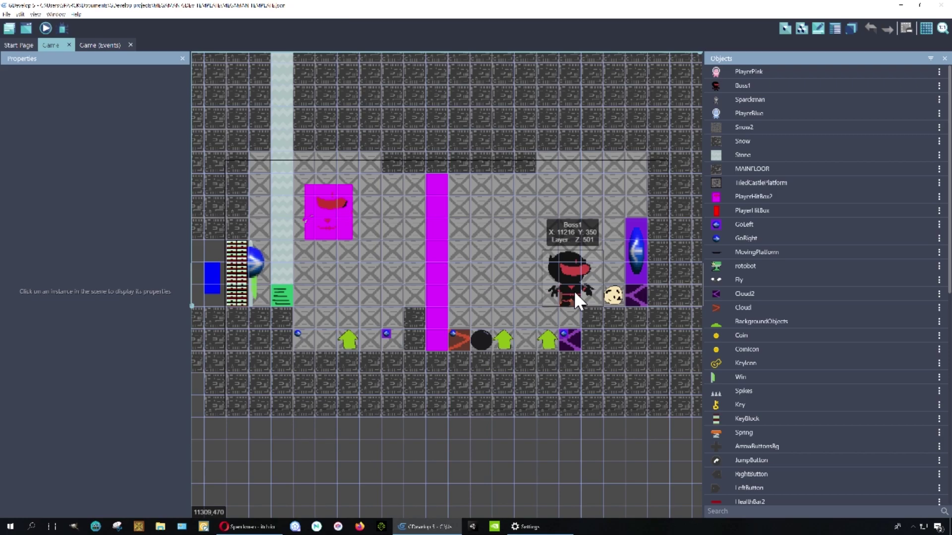
{"action": "middle_click_drag", "start_coordinate": [572, 402], "coordinate": [556, 417]}
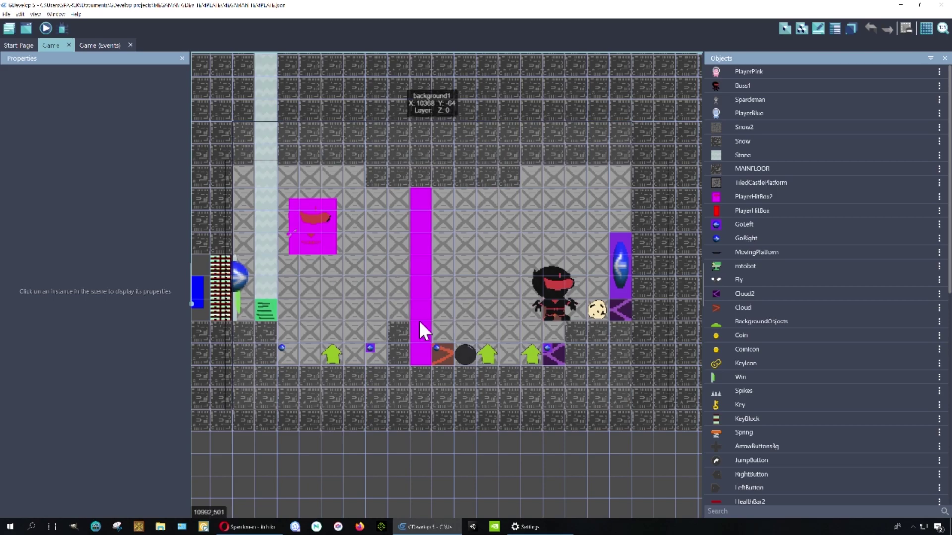
{"action": "scroll", "coordinate": [516, 376], "scroll_direction": "left", "scroll_amount": 3}
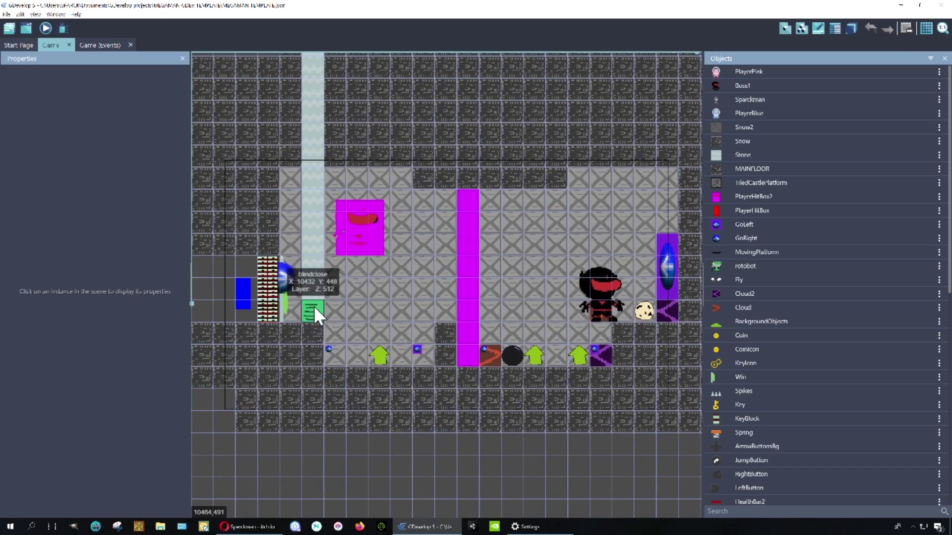
{"action": "middle_click_drag", "start_coordinate": [489, 467], "coordinate": [460, 472]}
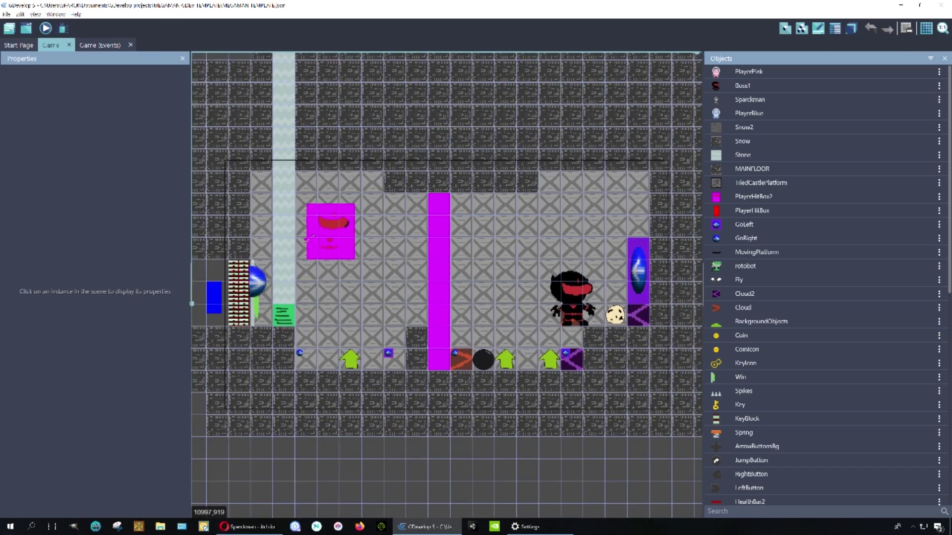
{"action": "middle_click_drag", "start_coordinate": [446, 285], "coordinate": [450, 278]}
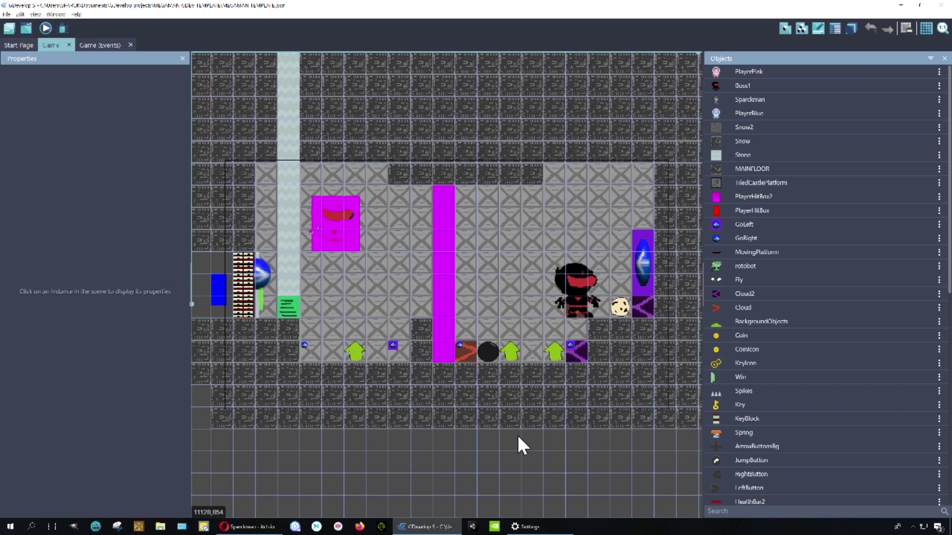
{"action": "key", "text": "ctrl+Tab"}
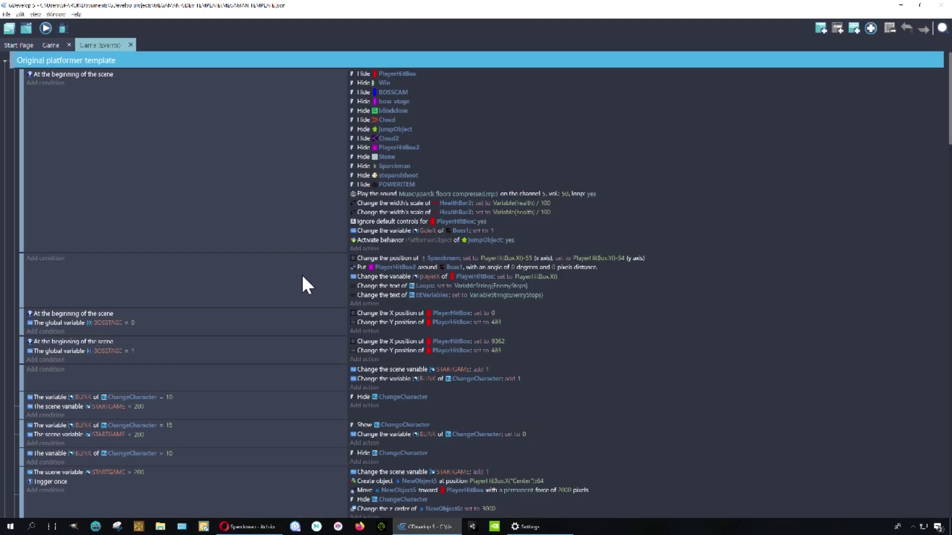
Return to the Game scene layout and select a Snow block to inspect it
{"action": "scroll", "coordinate": [303, 276], "scroll_direction": "down", "scroll_amount": 2}
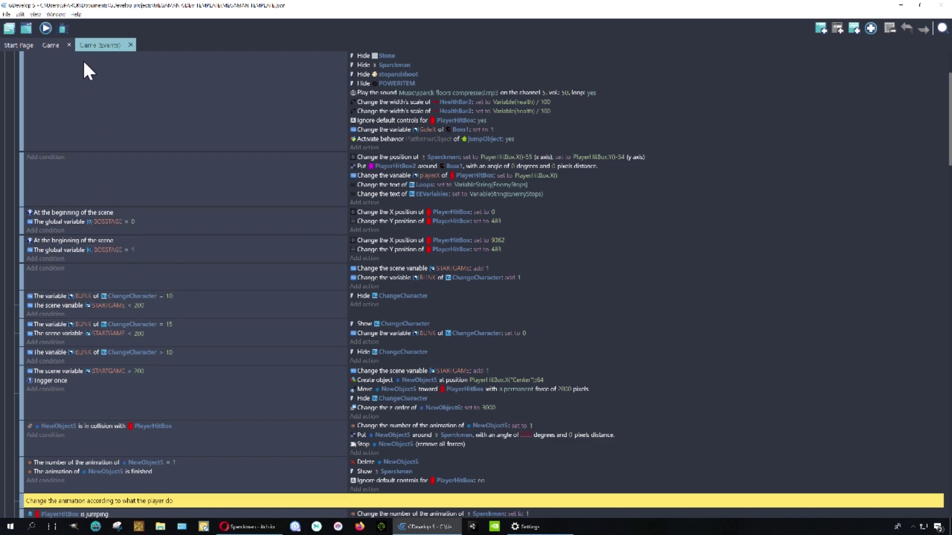
{"action": "left_click", "coordinate": [52, 45]}
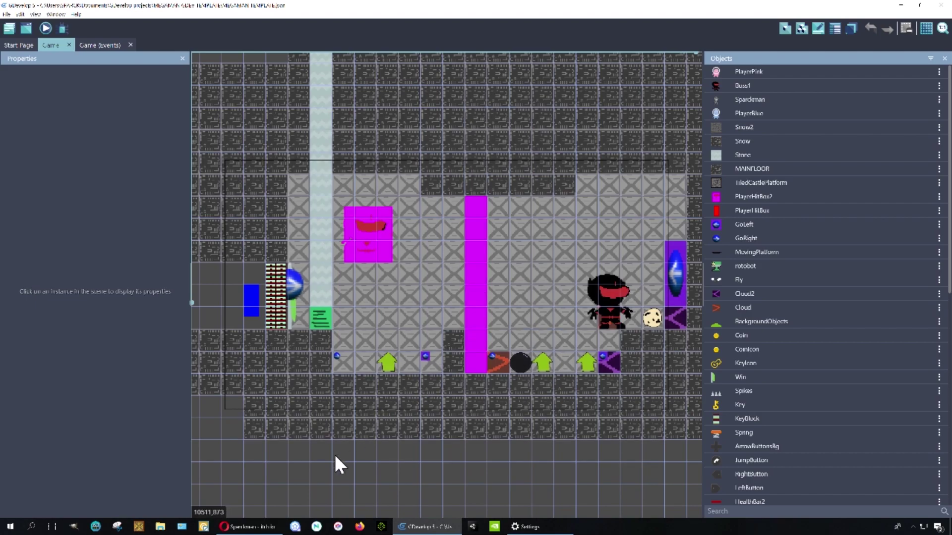
{"action": "left_click", "coordinate": [335, 431]}
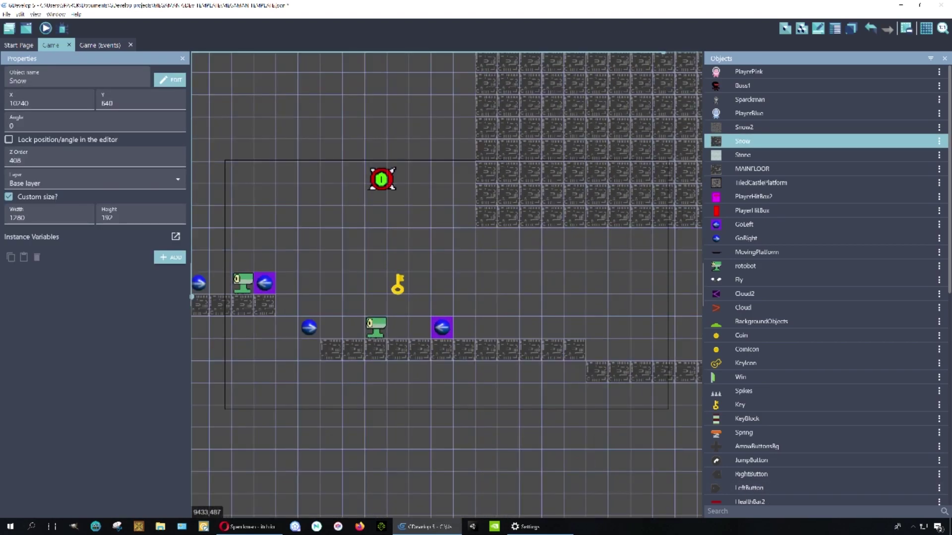
Zoom in, inspect the Key's properties above the robot platforms, then deselect it
{"action": "scroll", "coordinate": [471, 291], "scroll_direction": "up", "scroll_amount": 1, "text": "ctrl"}
{"action": "scroll", "coordinate": [456, 298], "scroll_direction": "up", "scroll_amount": 1, "text": "ctrl"}
{"action": "scroll", "coordinate": [454, 299], "scroll_direction": "up", "scroll_amount": 1, "text": "ctrl"}
{"action": "scroll", "coordinate": [454, 298], "scroll_direction": "up", "scroll_amount": 1, "text": "ctrl"}
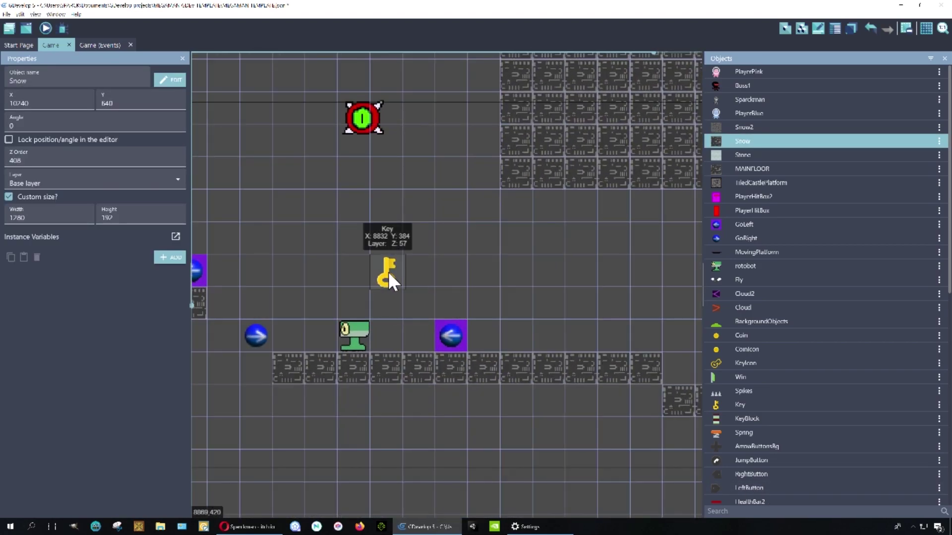
{"action": "left_click", "coordinate": [389, 279]}
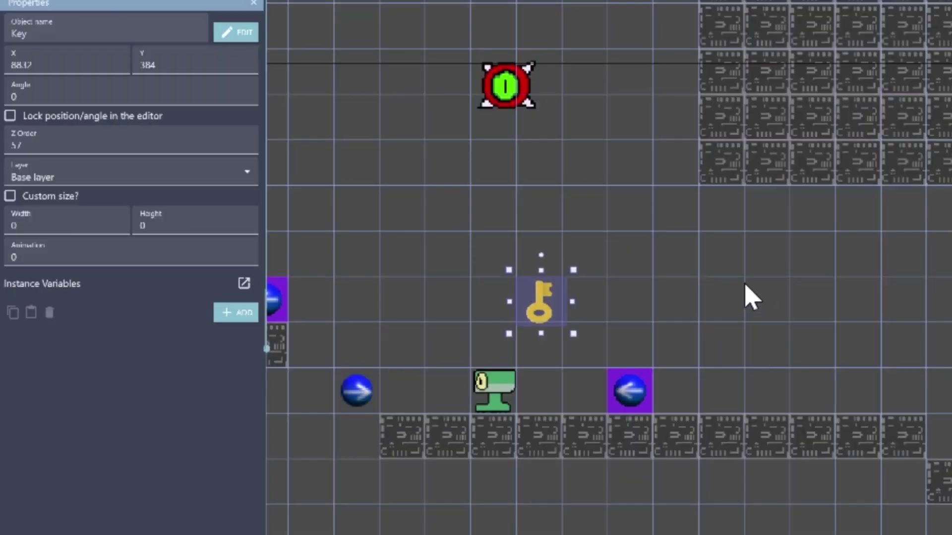
{"action": "left_click", "coordinate": [909, 297]}
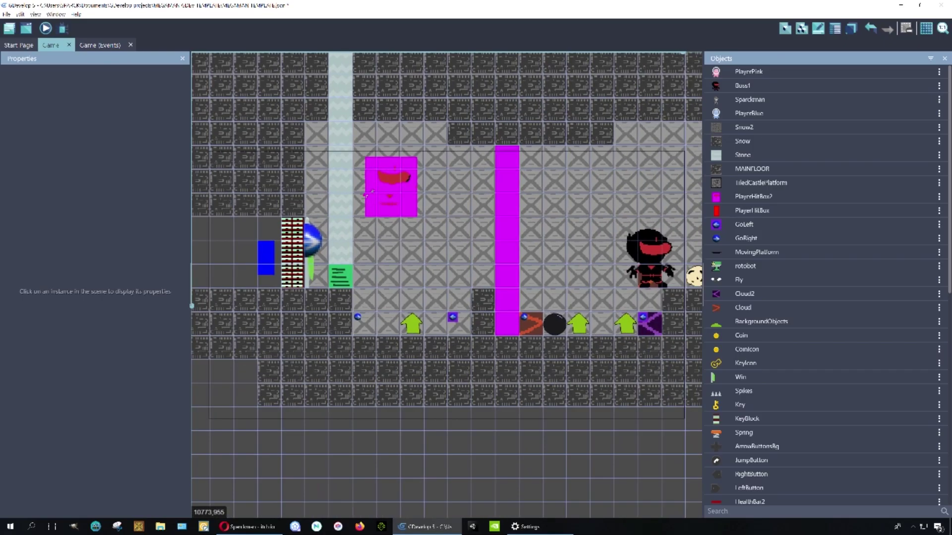
{"action": "middle_click_drag", "start_coordinate": [396, 354], "coordinate": [370, 355]}
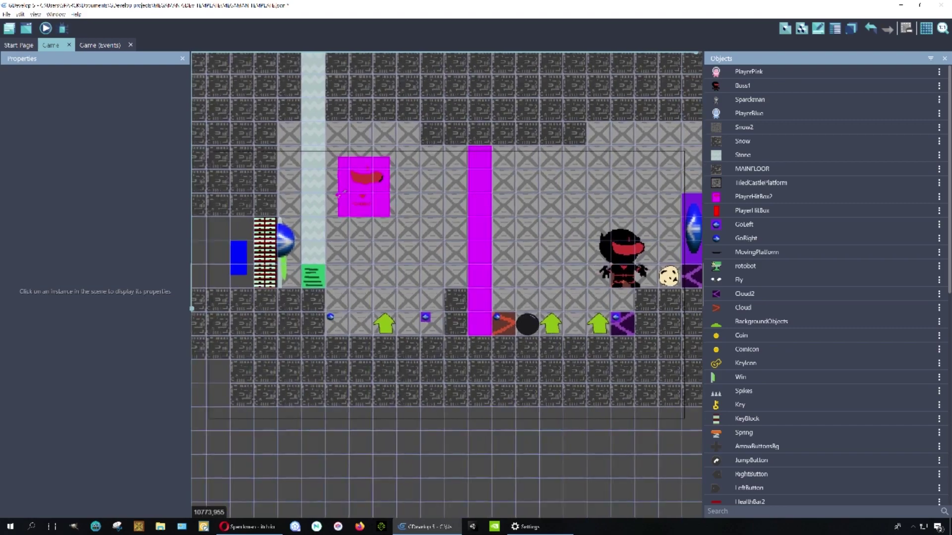
{"action": "left_click", "coordinate": [90, 44]}
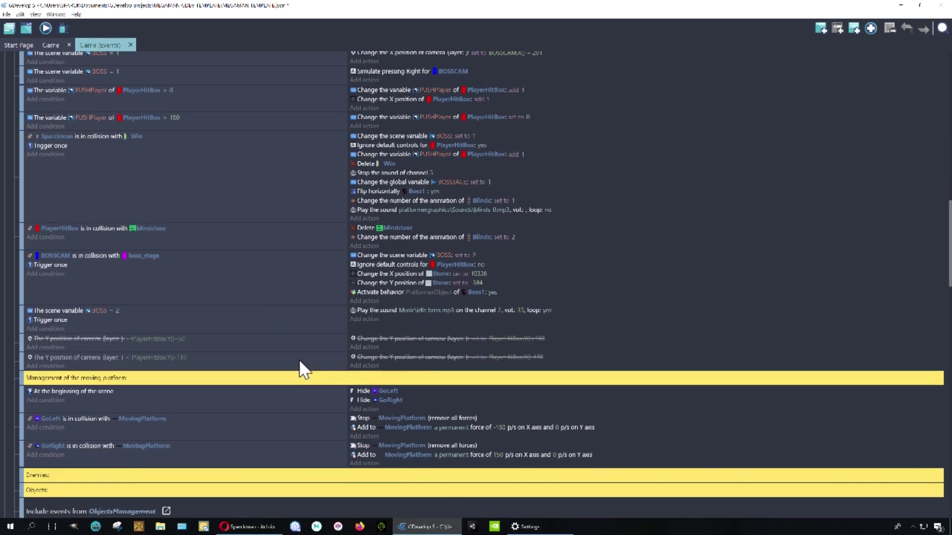
{"action": "scroll", "coordinate": [301, 370], "scroll_direction": "down", "scroll_amount": 6}
{"action": "scroll", "coordinate": [300, 370], "scroll_direction": "down", "scroll_amount": 6}
{"action": "scroll", "coordinate": [303, 373], "scroll_direction": "down", "scroll_amount": 7}
{"action": "scroll", "coordinate": [312, 382], "scroll_direction": "down", "scroll_amount": 6}
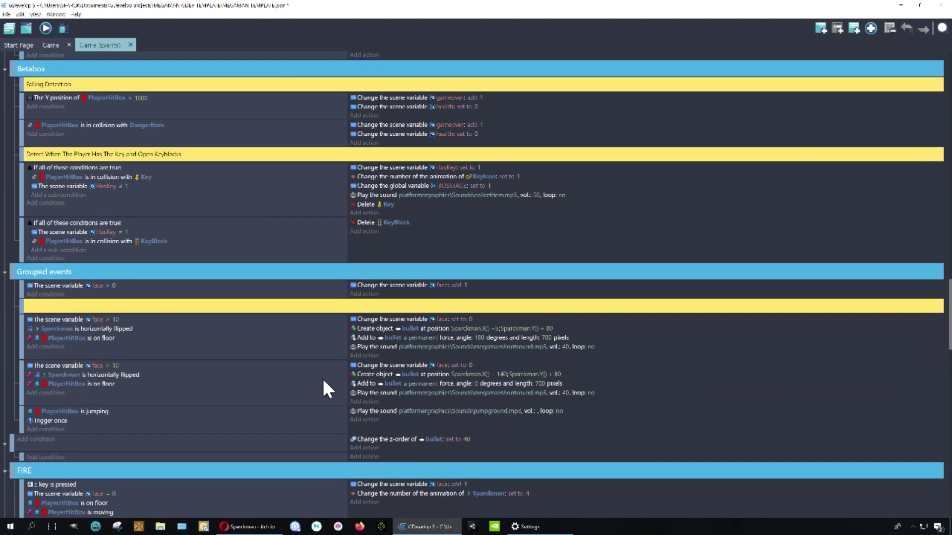
{"action": "scroll", "coordinate": [459, 386], "scroll_direction": "down", "scroll_amount": 5}
{"action": "scroll", "coordinate": [332, 387], "scroll_direction": "down", "scroll_amount": 5}
{"action": "scroll", "coordinate": [324, 386], "scroll_direction": "down", "scroll_amount": 7}
{"action": "scroll", "coordinate": [320, 391], "scroll_direction": "down", "scroll_amount": 7}
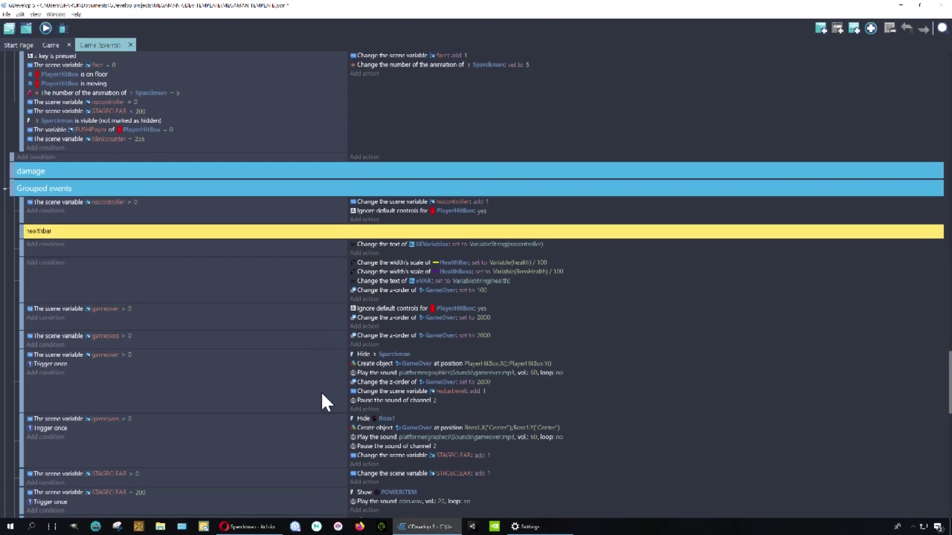
{"action": "scroll", "coordinate": [320, 390], "scroll_direction": "down", "scroll_amount": 5}
{"action": "scroll", "coordinate": [323, 401], "scroll_direction": "down", "scroll_amount": 8}
{"action": "scroll", "coordinate": [325, 405], "scroll_direction": "down", "scroll_amount": 7}
{"action": "scroll", "coordinate": [332, 412], "scroll_direction": "down", "scroll_amount": 3}
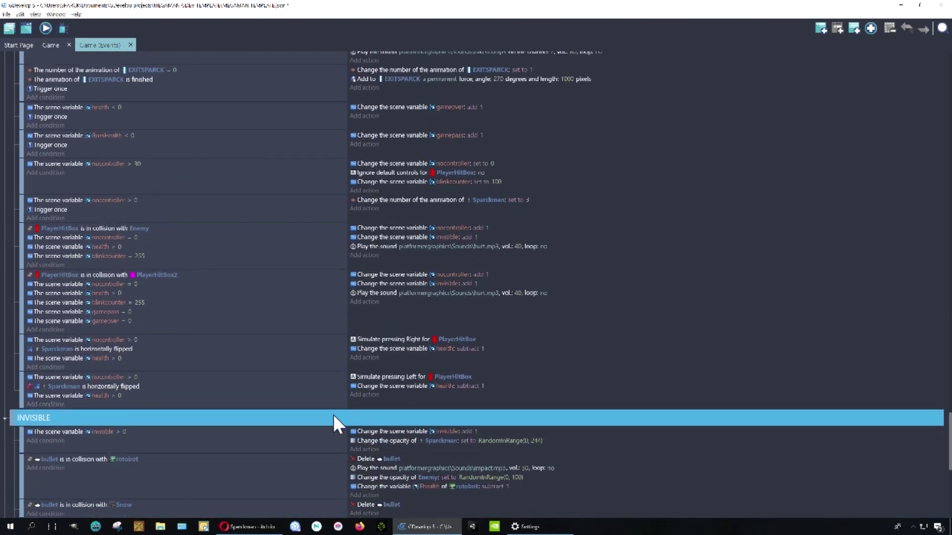
{"action": "scroll", "coordinate": [333, 414], "scroll_direction": "down", "scroll_amount": 5}
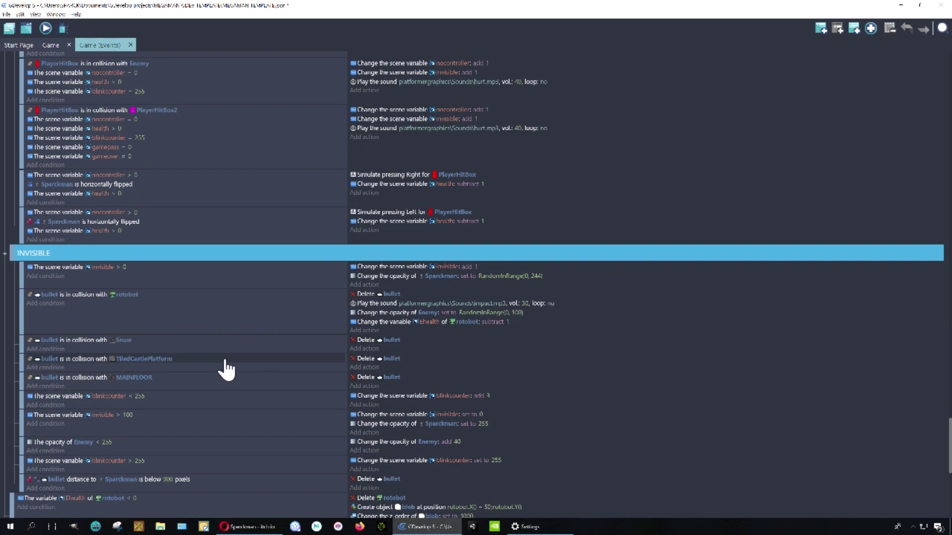
{"action": "scroll", "coordinate": [223, 367], "scroll_direction": "down", "scroll_amount": 5}
{"action": "scroll", "coordinate": [227, 371], "scroll_direction": "down", "scroll_amount": 3}
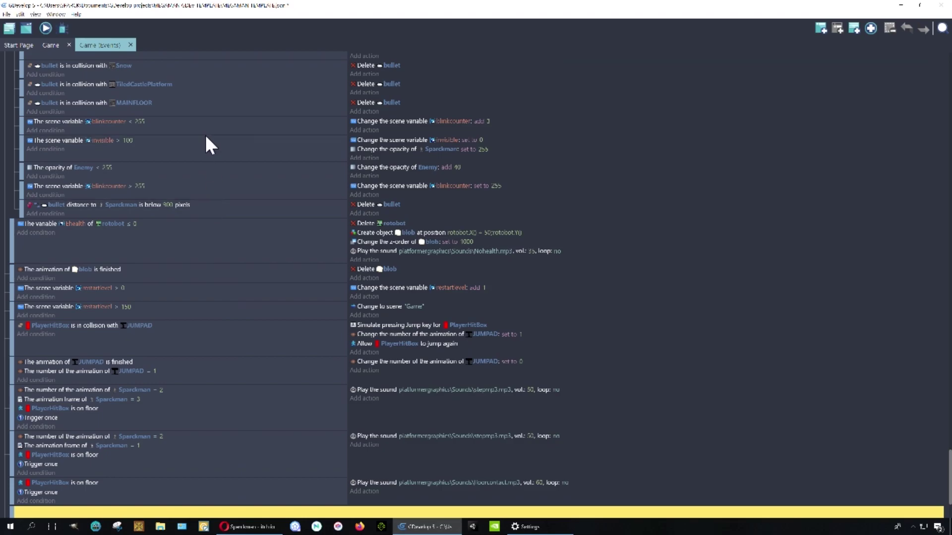
{"action": "left_click", "coordinate": [55, 43]}
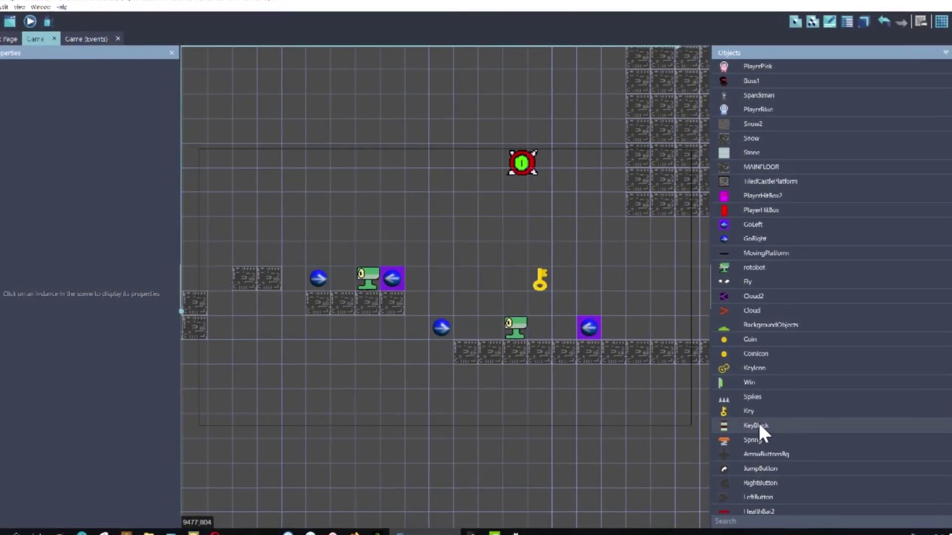
Pan and zoom left across the level to the platforms with robot and arrow markers
{"action": "middle_click_drag", "start_coordinate": [364, 372], "coordinate": [414, 392]}
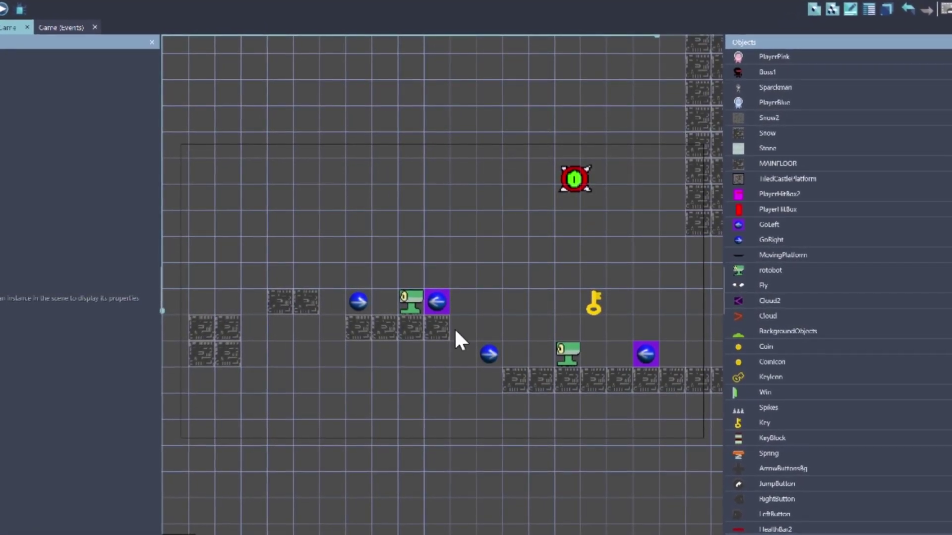
{"action": "scroll", "coordinate": [461, 297], "scroll_direction": "up", "scroll_amount": 1}
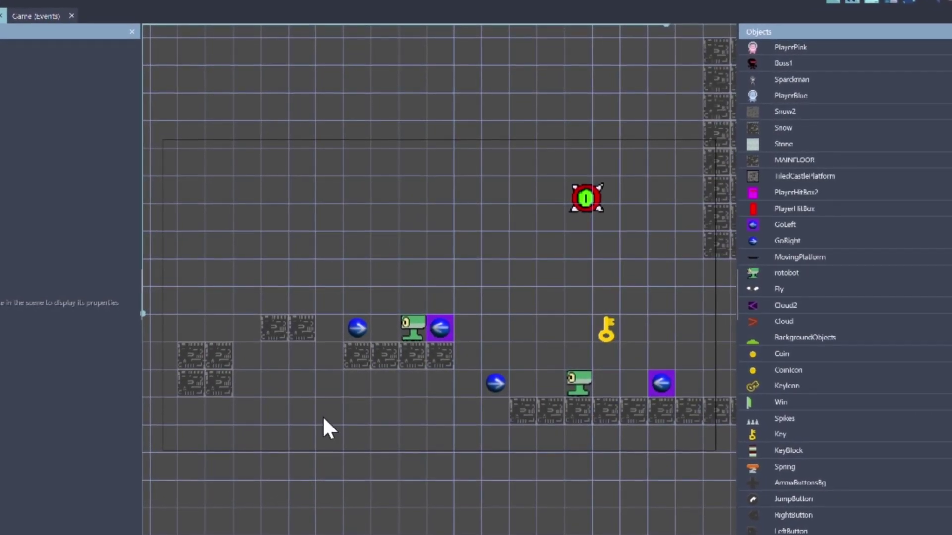
{"action": "middle_click_drag", "start_coordinate": [323, 426], "coordinate": [462, 426]}
{"action": "middle_click_drag", "start_coordinate": [272, 446], "coordinate": [557, 446]}
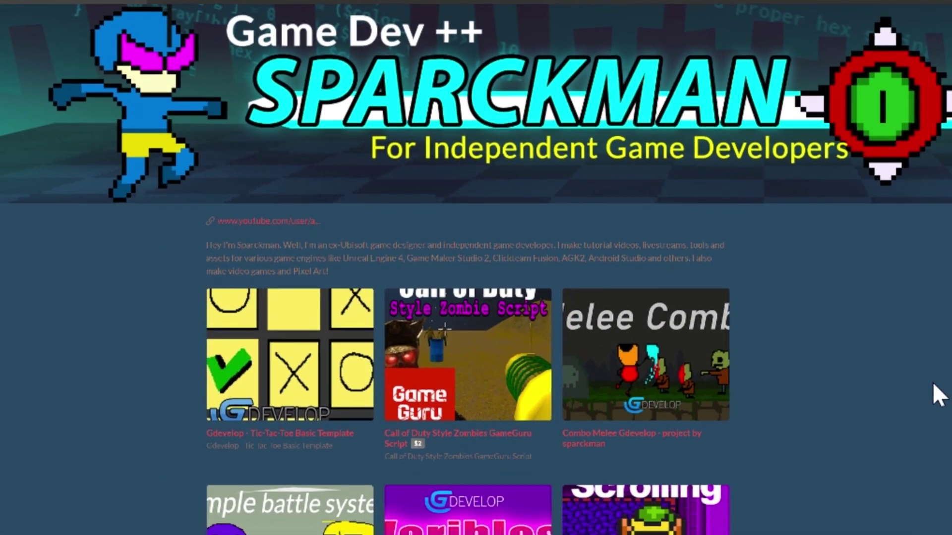
Scroll down through the creator's itch.io listings of templates and example games
{"action": "scroll", "coordinate": [813, 412], "scroll_direction": "down", "scroll_amount": 4}
{"action": "scroll", "coordinate": [820, 412], "scroll_direction": "down", "scroll_amount": 3}
{"action": "scroll", "coordinate": [822, 414], "scroll_direction": "down", "scroll_amount": 2}
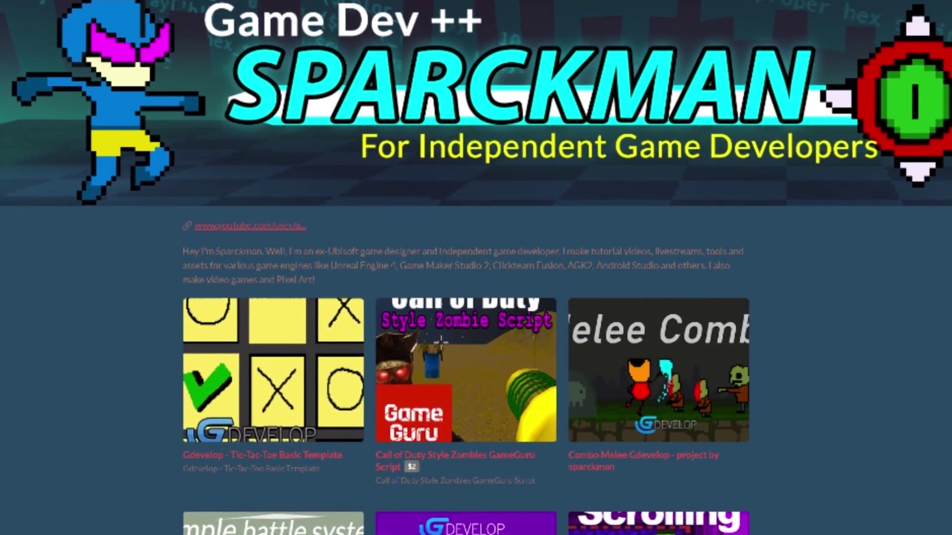
{"action": "scroll", "coordinate": [476, 268], "scroll_direction": "down", "scroll_amount": 5}
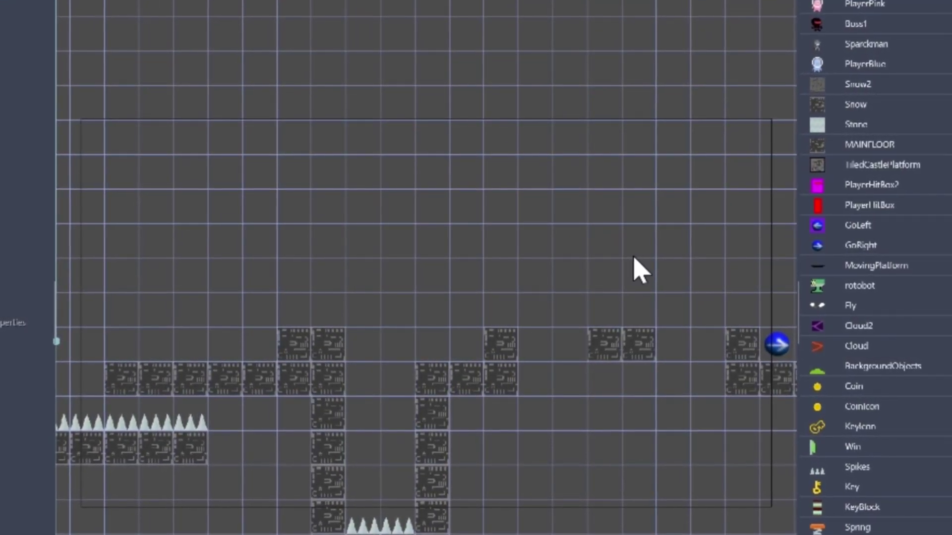
Start another game preview from GDevelop's toolbar
{"action": "left_click", "coordinate": [73, 10]}
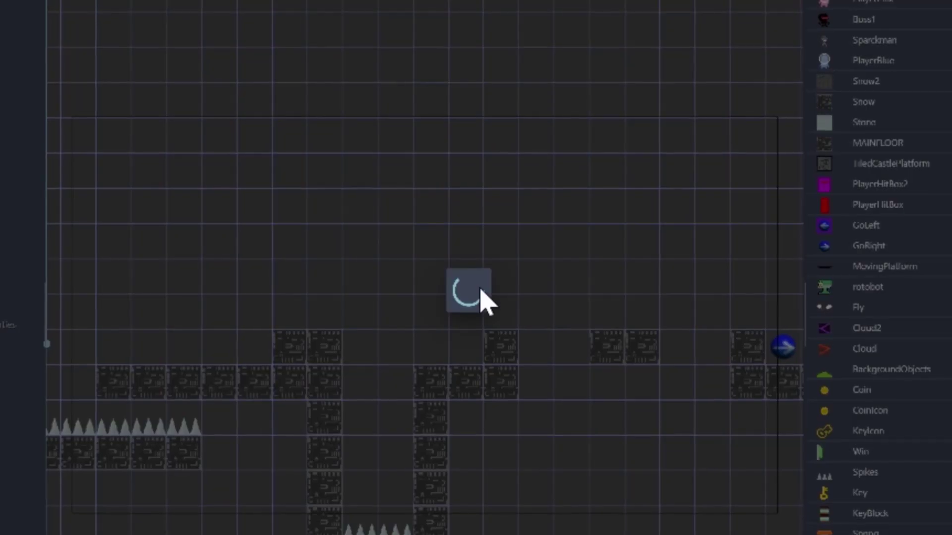